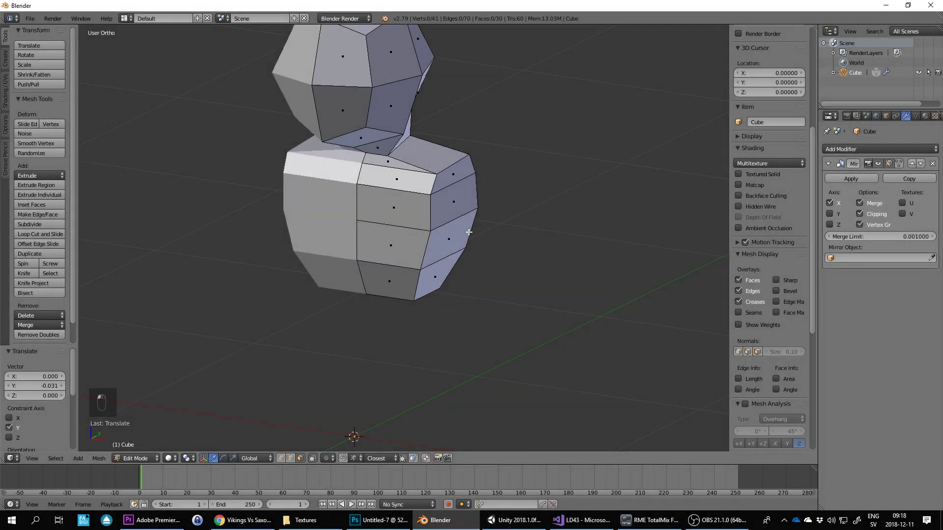
Step: Extrude the torso's side face at shoulder height outward about 0.156 as the start of the arm
scroll(469, 232, "down", 2)
middle_click_drag(512, 189, 423, 287)
right_click(436, 208)
middle_click_drag(385, 244, 458, 215)
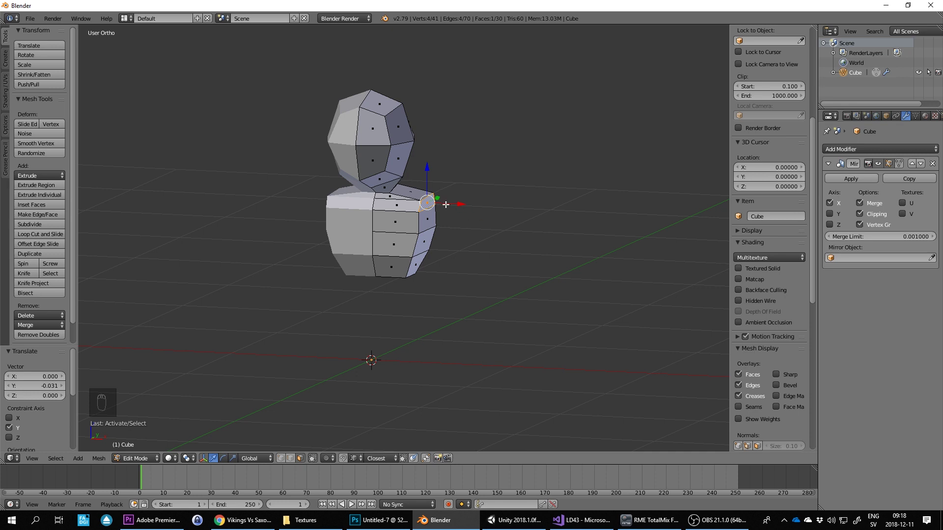
key("e")
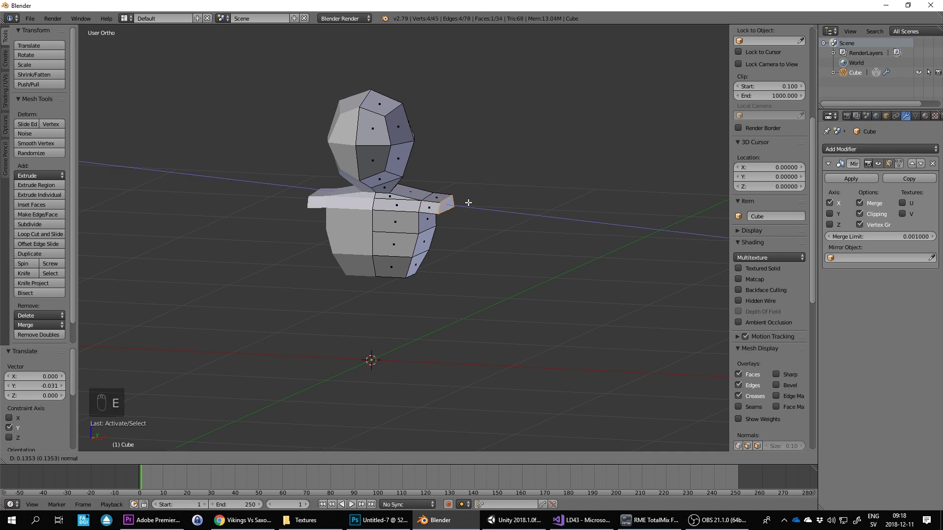
left_click(471, 202)
Step: Lower the underside face of the arm stub about 0.066 along Z
middle_click_drag(470, 202, 445, 214)
scroll(444, 213, "up", 3)
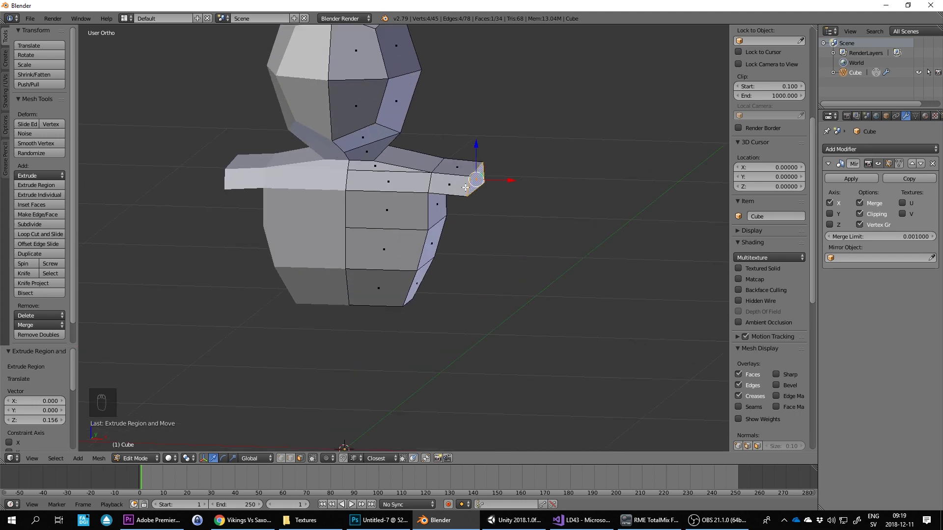
middle_click_drag(465, 187, 453, 138)
right_click(463, 224)
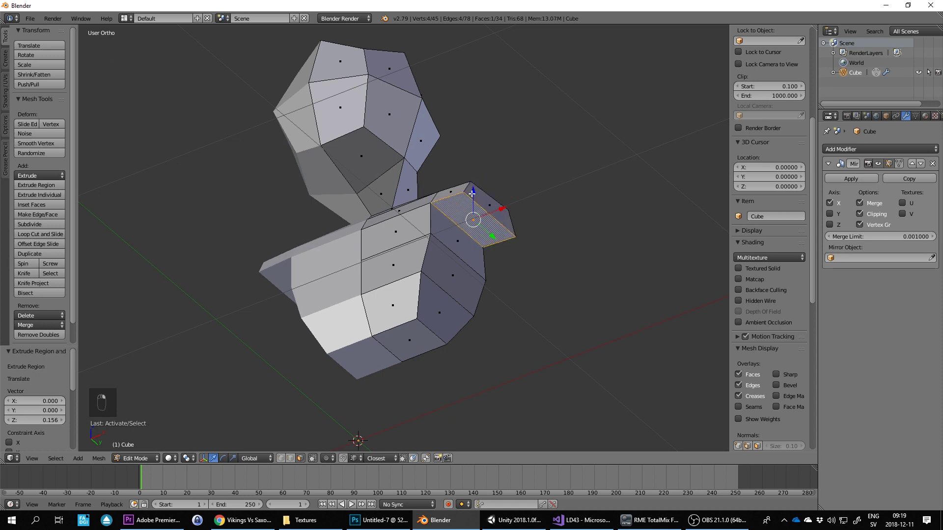
left_click_drag(471, 193, 472, 208)
Step: Try raising the arm stub's lower outer edge about 0.083 along Z, and undo it
middle_click_drag(492, 182, 528, 232)
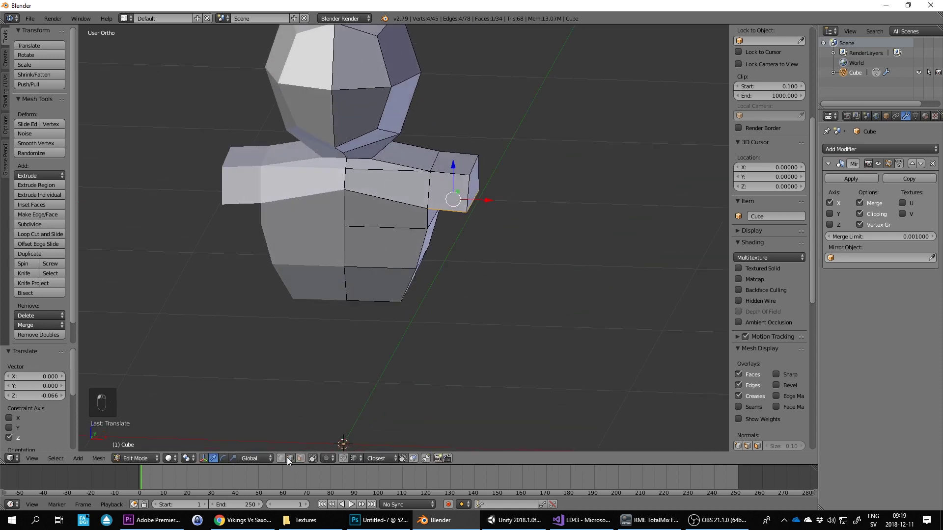
middle_click_drag(471, 237, 492, 201)
right_click(473, 202)
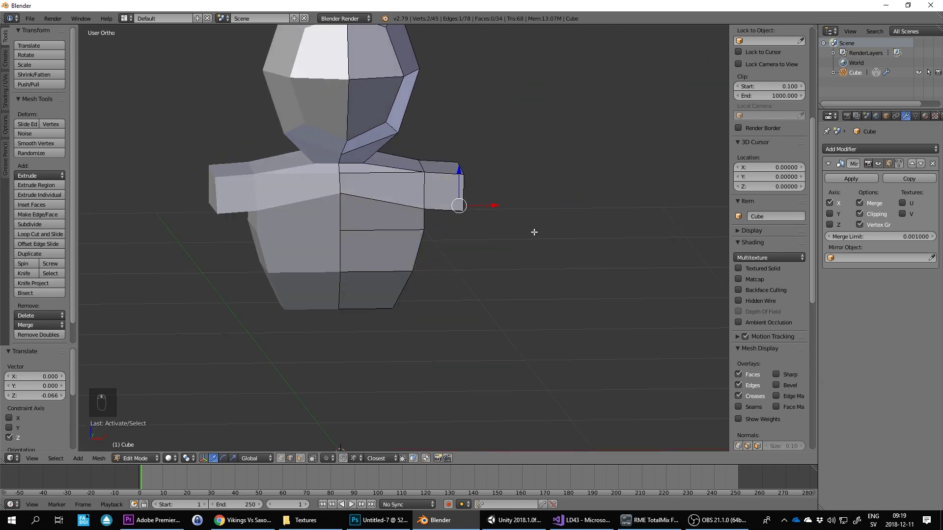
middle_click_drag(535, 232, 502, 230)
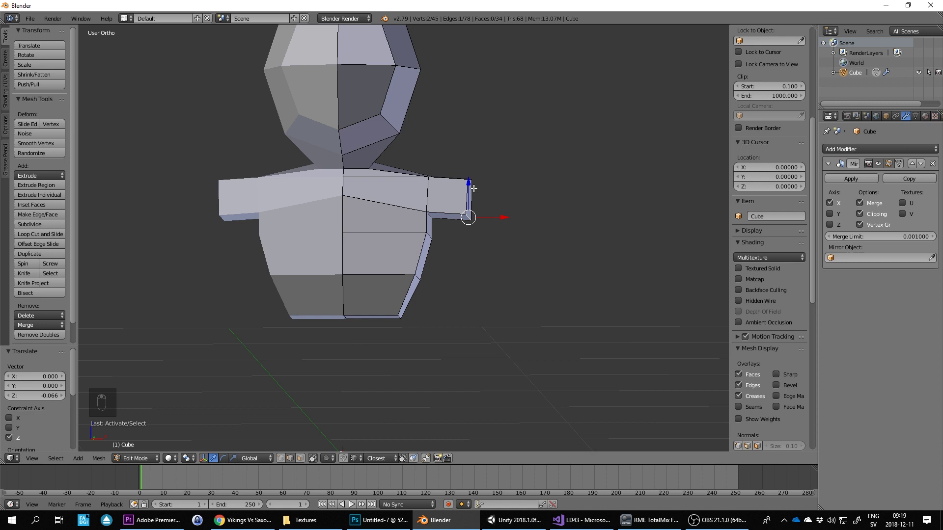
left_click_drag(473, 189, 477, 162)
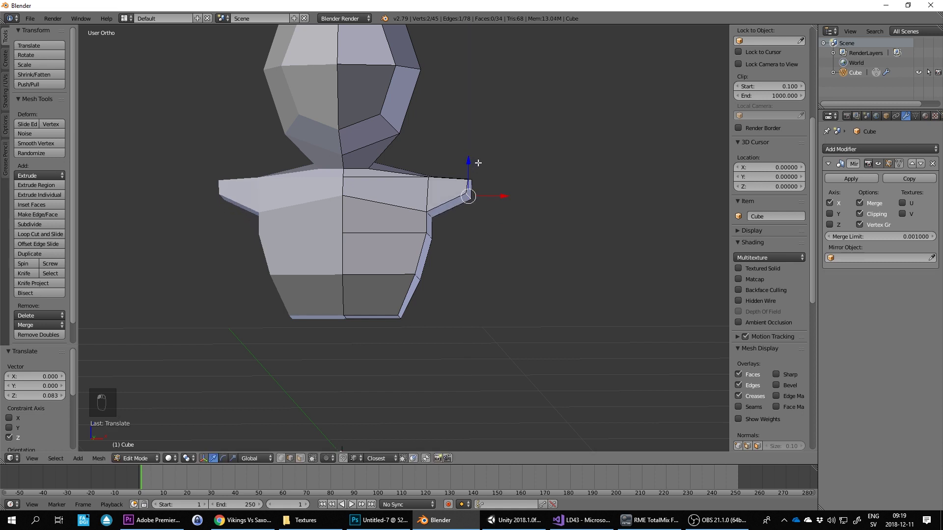
key("ctrl+z")
Step: Try extruding the arm stub's outer end face sideways, and undo the extrusion
middle_click_drag(495, 191, 478, 204)
left_click(299, 459)
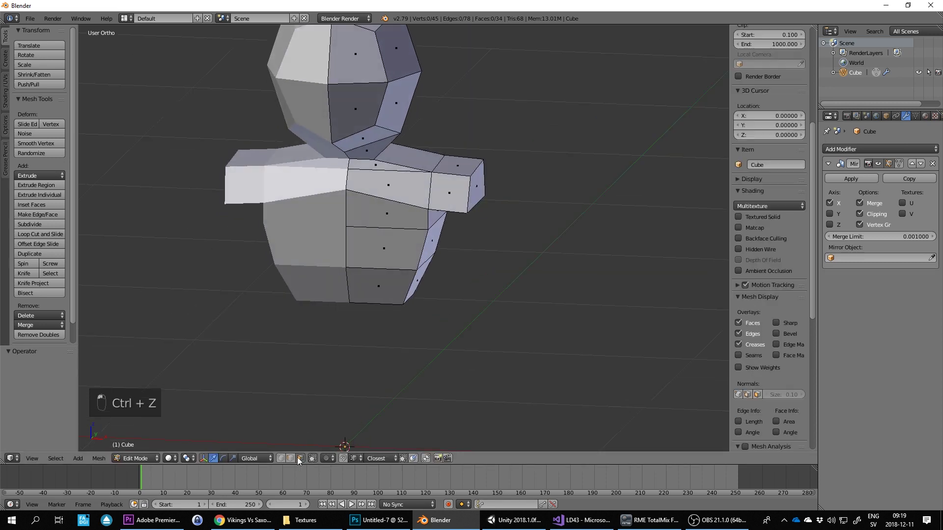
right_click(471, 192)
key("e")
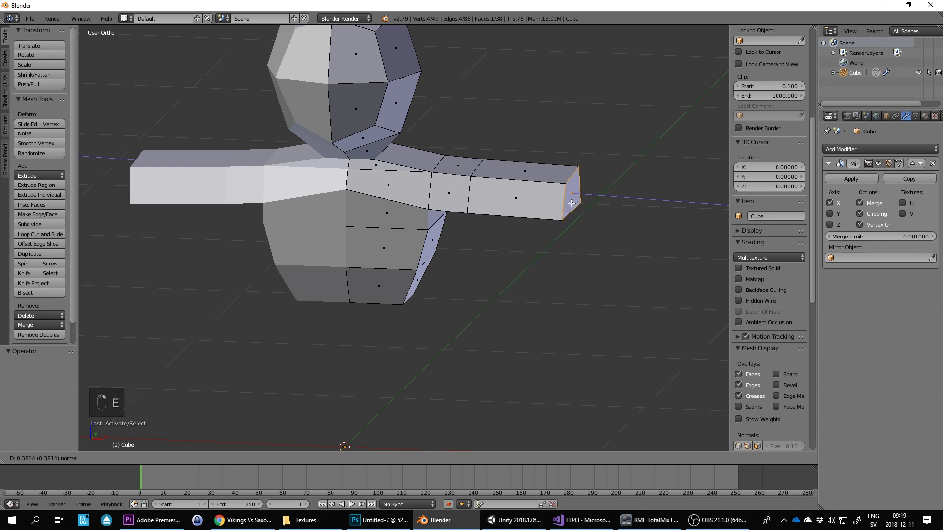
right_click(522, 213)
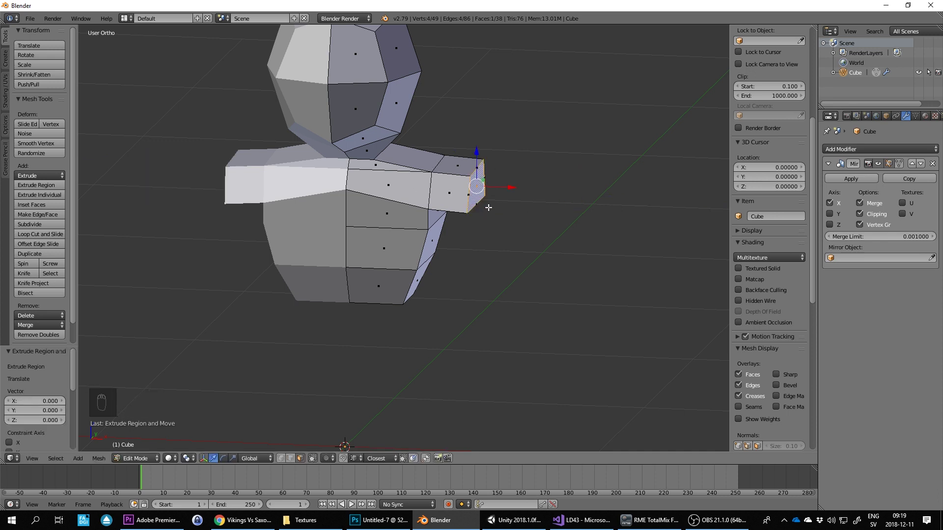
key("ctrl+z")
Step: Try extruding the arm stub's underside face straight down, and undo the extrusion
middle_click_drag(533, 147, 515, 160)
right_click(442, 245)
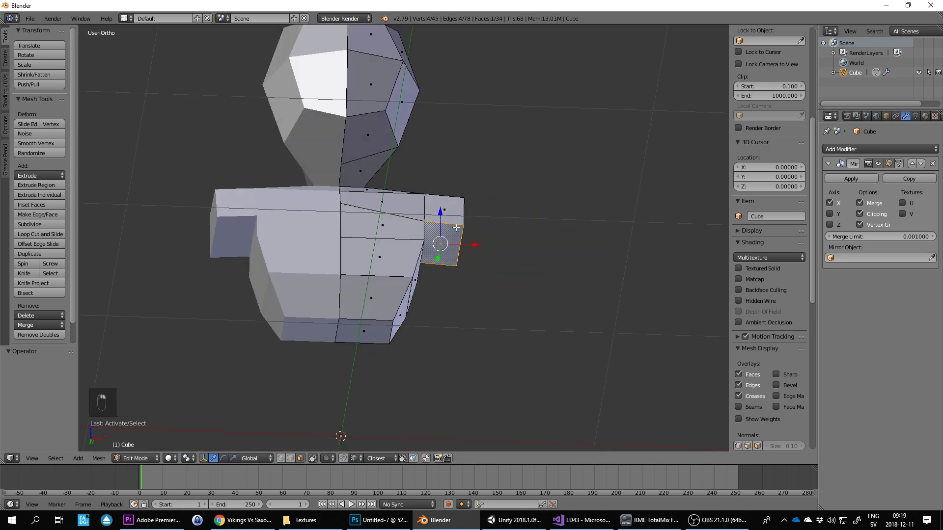
middle_click_drag(496, 199, 489, 224)
key("e")
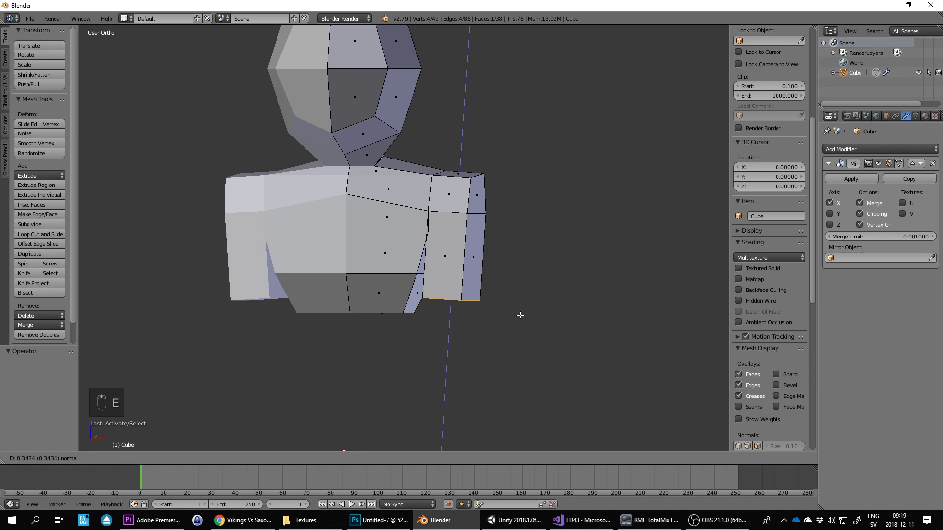
left_click(520, 314)
key("ctrl+z")
middle_click_drag(522, 253, 524, 203)
key("g")
right_click(493, 231)
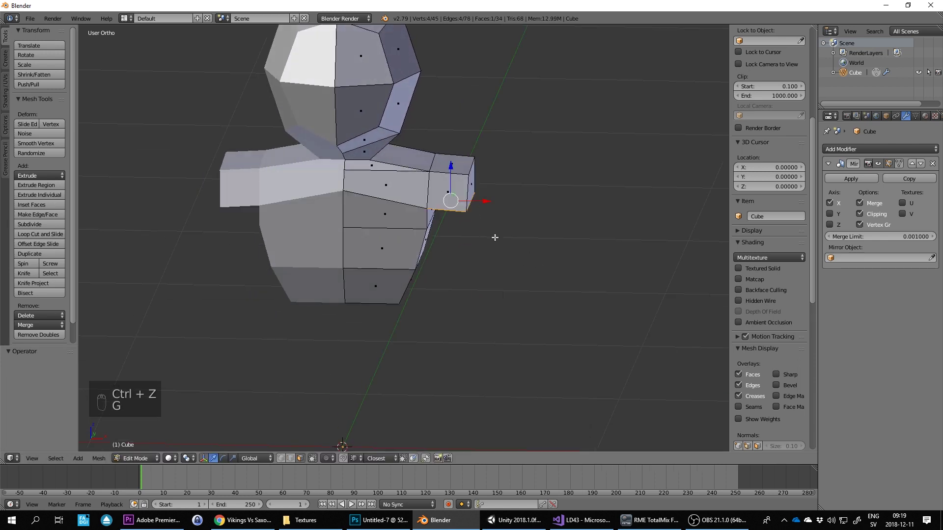
Step: Raise the arm stub's lower outer edge about 0.109 along Z and pull its upper outer edge inward about 0.052 along X
left_click(291, 458)
right_click(471, 203)
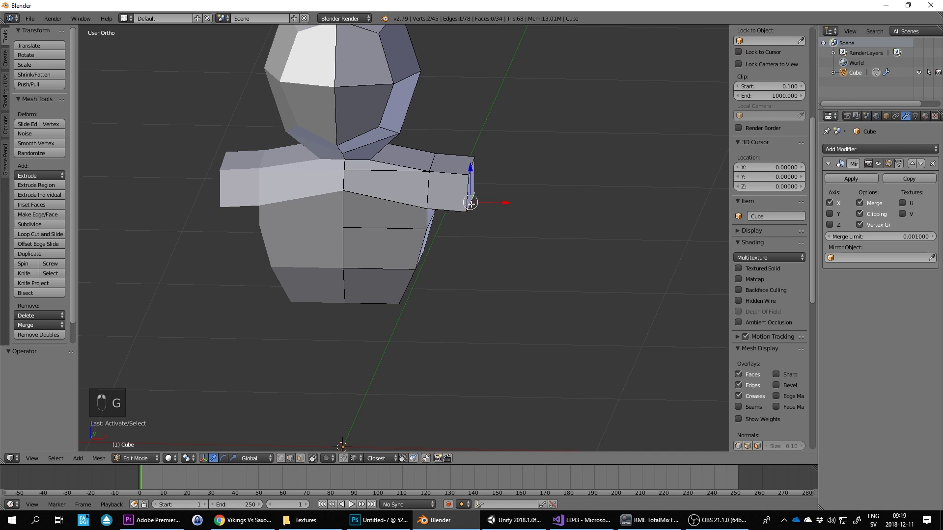
key("z")
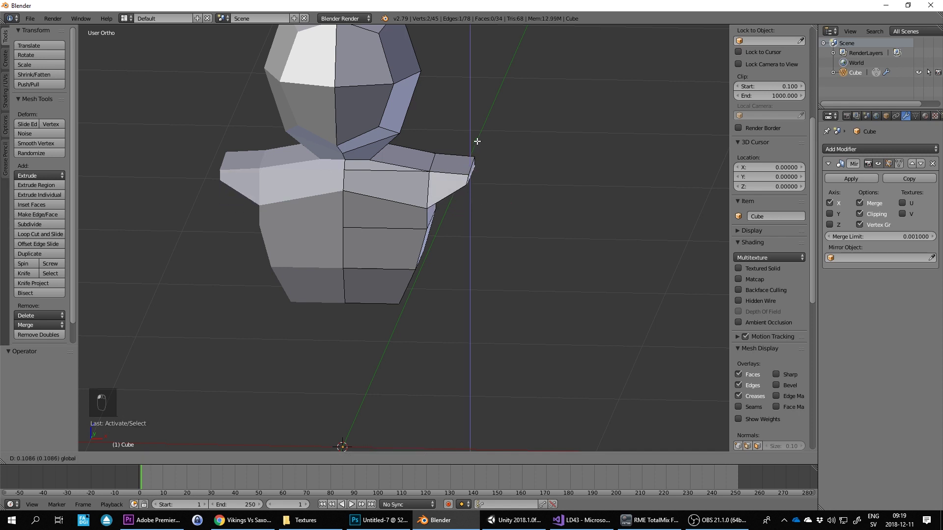
left_click(471, 165)
key("g")
key("x")
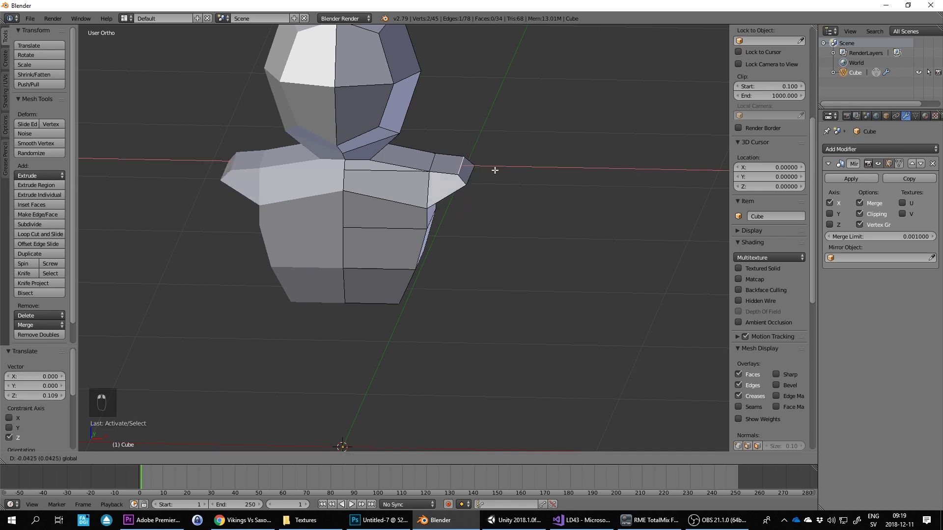
left_click(496, 170)
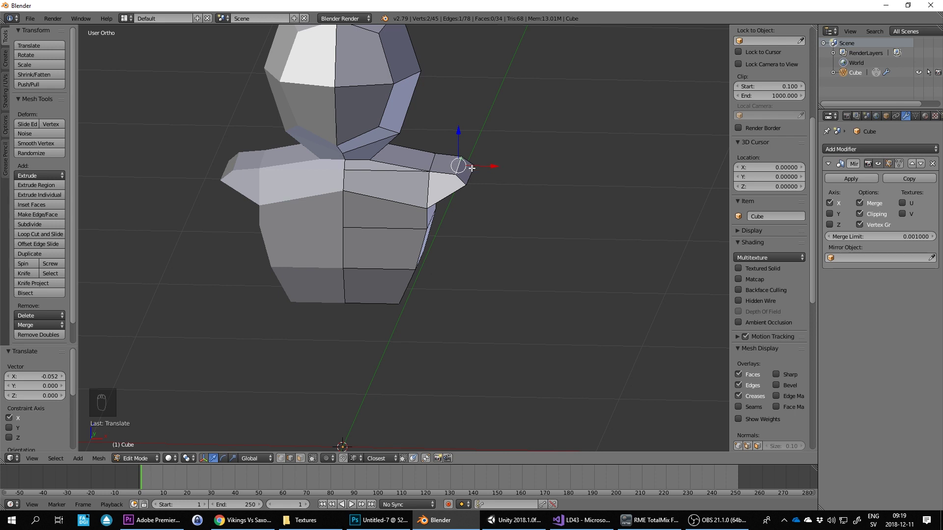
Step: Nudge the arm stub's upper outer edge slightly up and further inward, ending with a shift of about 0.023 along X
key("g")
right_click(471, 143)
key("g")
key("x")
left_click(493, 164)
key("g")
key("z")
left_click(474, 153)
left_click_drag(492, 164, 486, 165)
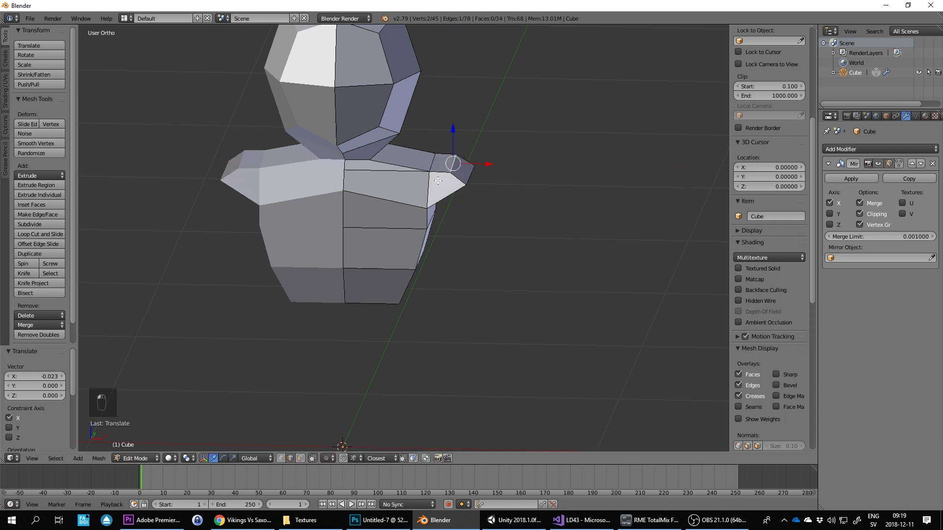
Step: Move the upper edge where the arm stub joins the torso inward about 0.066 along X
left_click(203, 459)
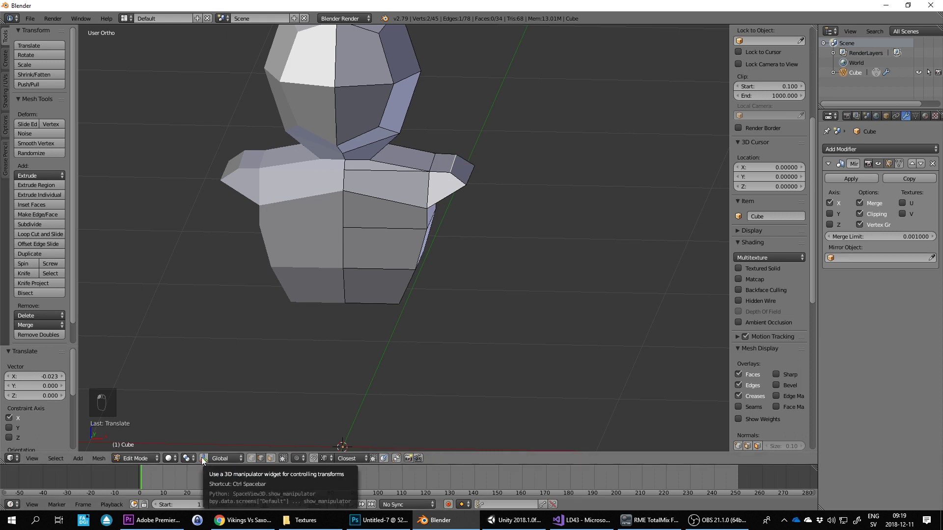
left_click(202, 459)
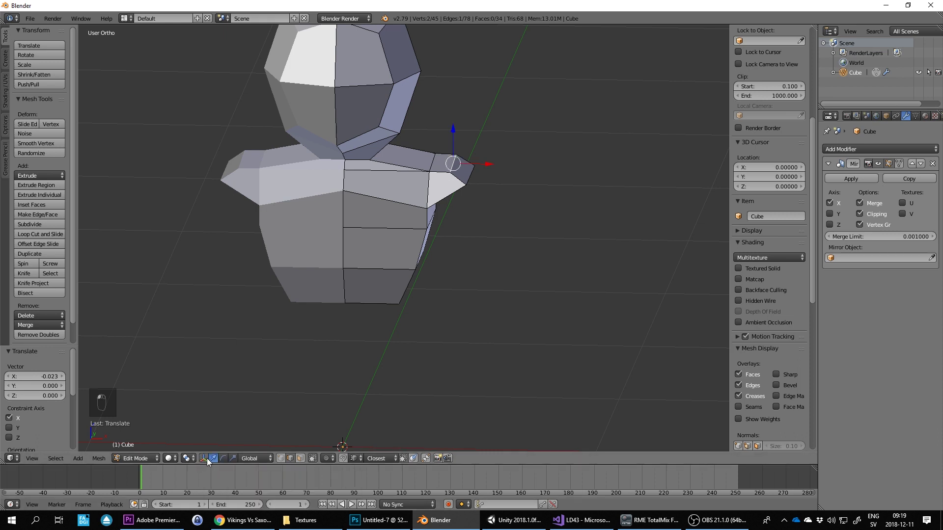
right_click(431, 161)
left_click_drag(466, 163, 448, 164)
Step: Shift the shoulder's top edge inward about 0.029 along X and raise the arm stub's outermost edge about 0.014 along Z
right_click(454, 167)
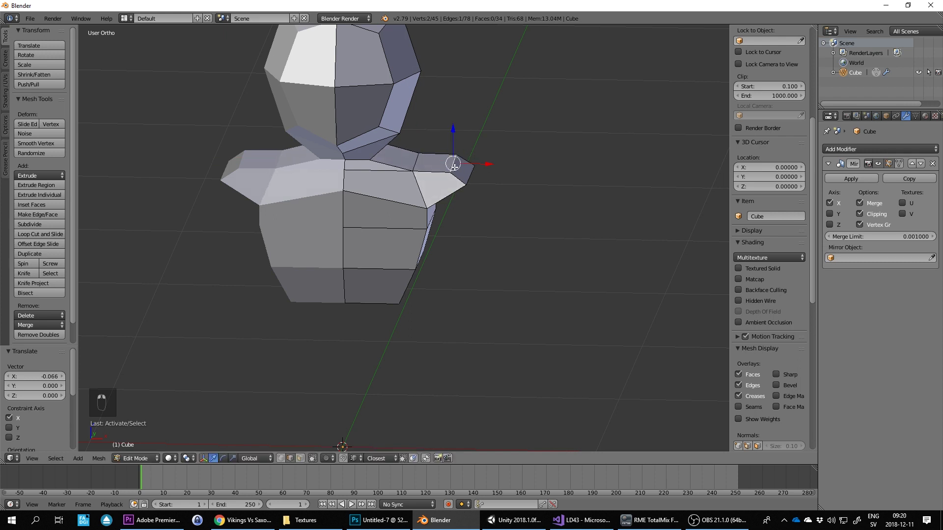
left_click(479, 169)
key("g")
key("x")
left_click(482, 160)
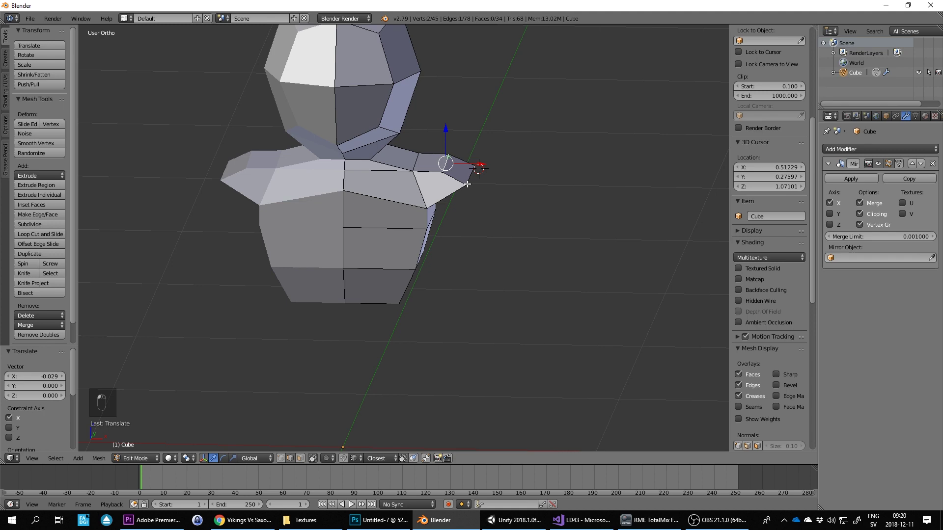
right_click(472, 156)
key("g")
key("z")
left_click_drag(473, 155, 473, 155)
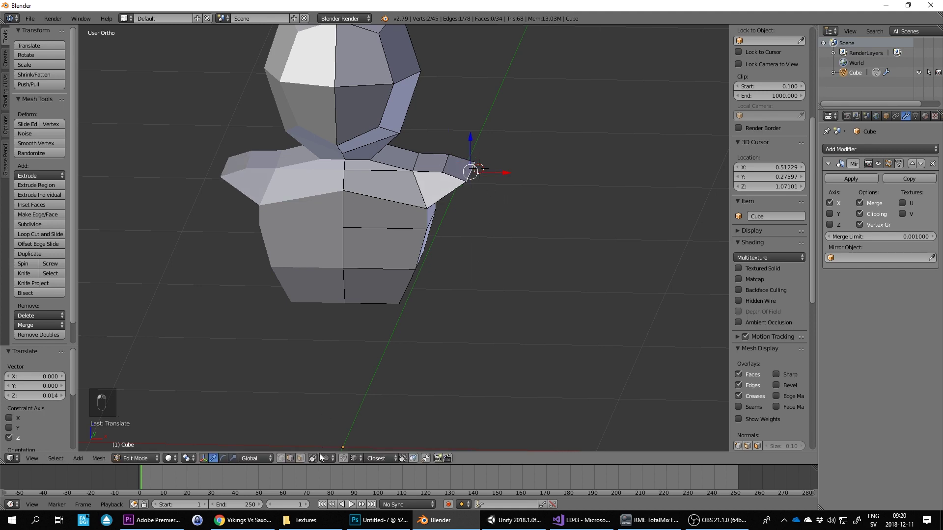
Step: Extrude the slanted underside face of the shoulder about 0.225 outward and down to form the upper arm
left_click(300, 459)
middle_click_drag(483, 213, 468, 191)
right_click(468, 191)
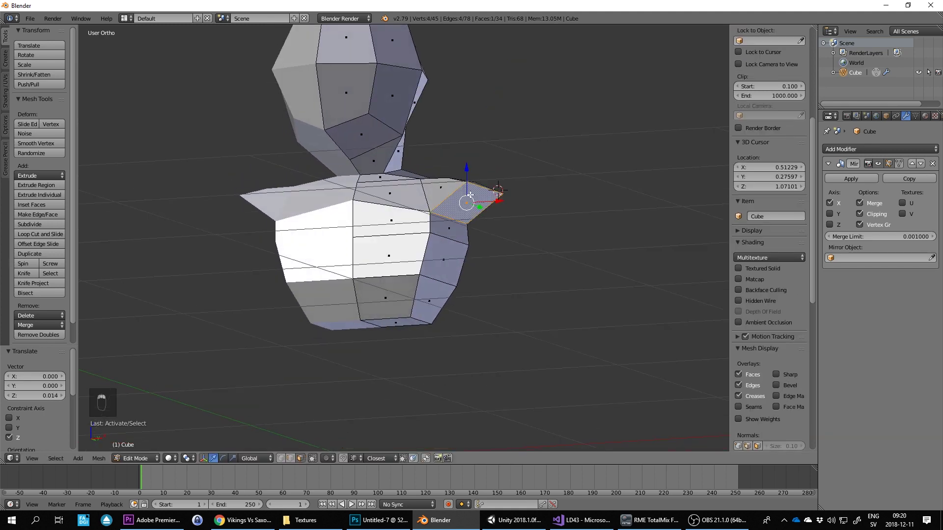
key("KP_1")
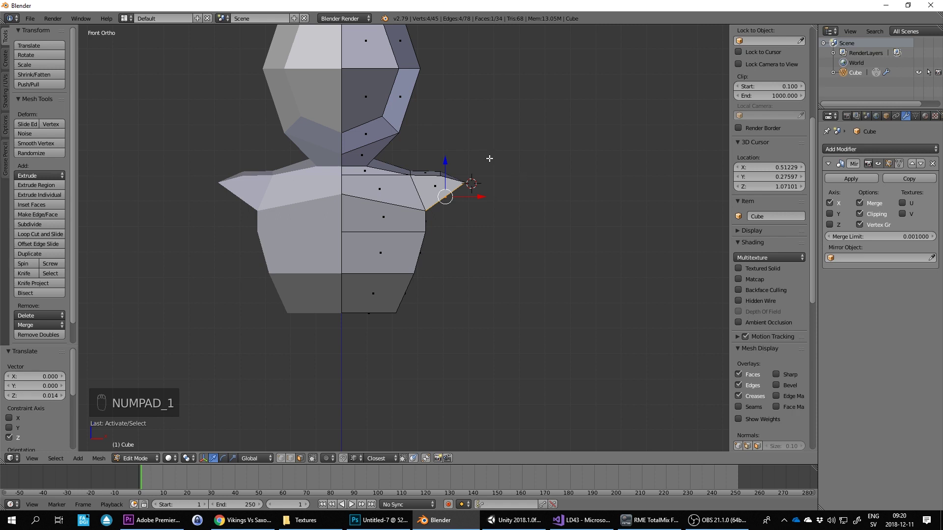
key("e")
left_click(520, 219)
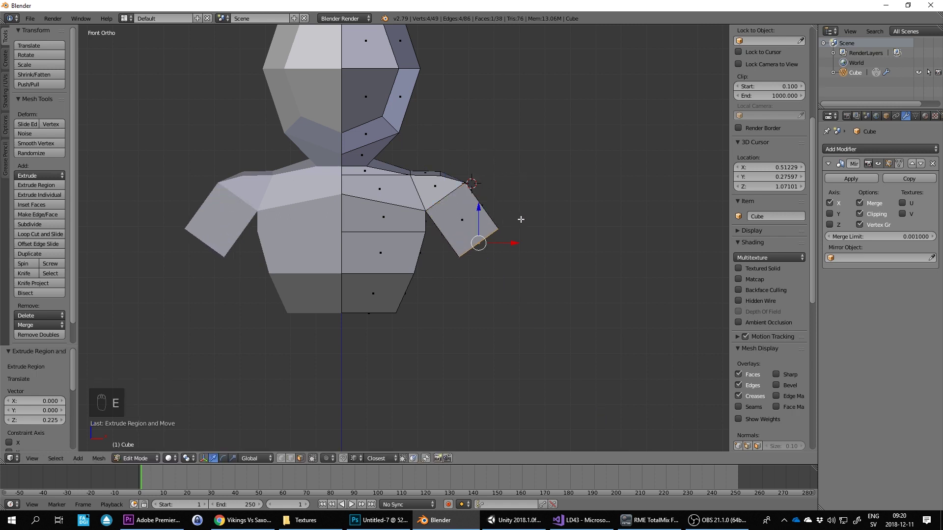
Step: Move the front edge of the arm's end and the front edge at the arm's root backward along Y
scroll(471, 209, "down", 2)
middle_click_drag(548, 200, 510, 221)
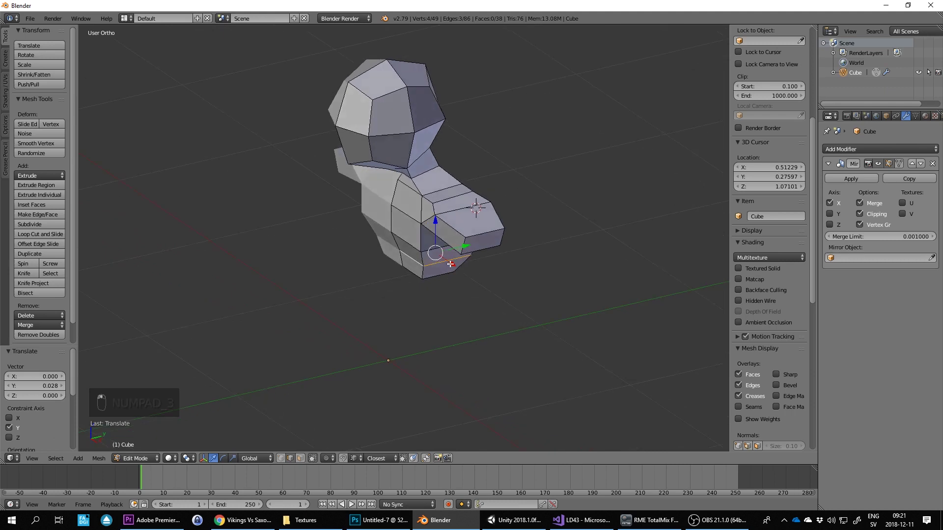
right_click(465, 238)
right_click(463, 244)
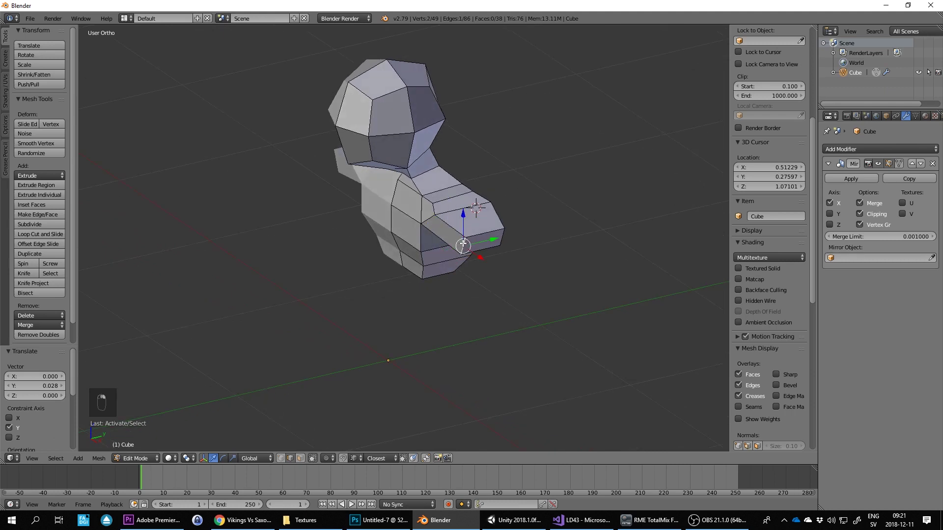
left_click_drag(486, 242, 513, 236)
right_click(503, 237)
right_click(433, 221)
left_click_drag(458, 215, 467, 212)
Step: Move the rear edge of the arm forward about 0.070 along Y
middle_click_drag(501, 213, 435, 198)
right_click(460, 223)
left_click_drag(478, 222, 467, 223)
Step: Try shifting the torso's front waist edge outward about 0.027 along X, and undo it
middle_click_drag(476, 229, 437, 259)
right_click(491, 253)
right_click(445, 256)
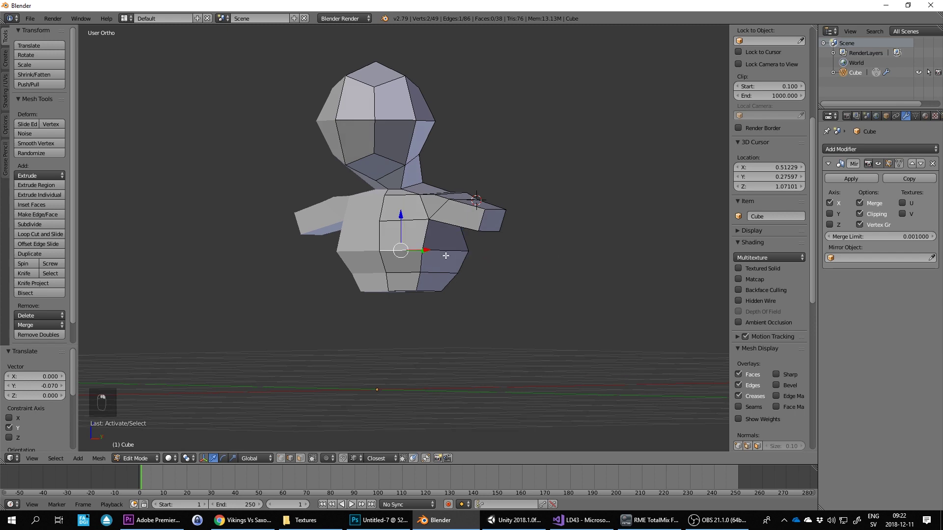
left_click_drag(424, 251, 434, 251)
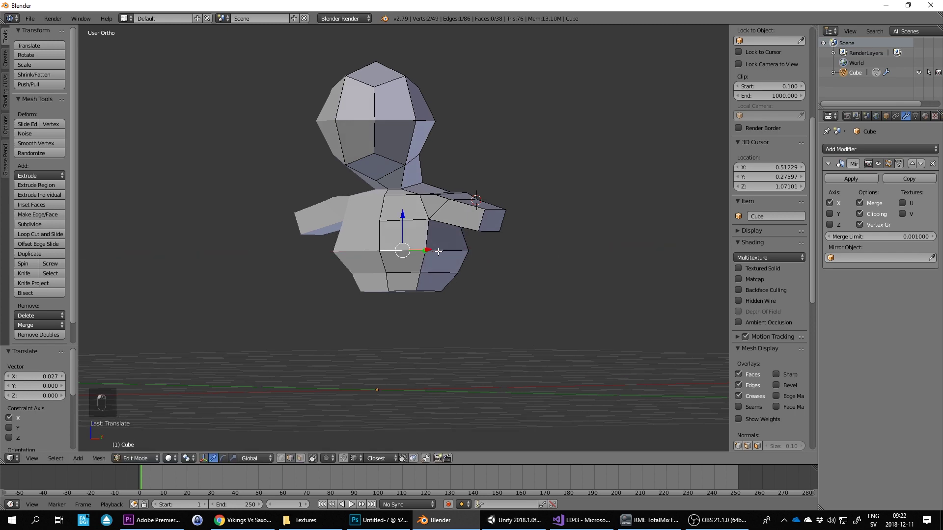
key("ctrl+z")
Step: Move the torso's front waist edge backward about 0.025 along Y
mouse_move(440, 252)
middle_mouse_down()
mouse_move(431, 262)
mouse_move(426, 255)
middle_mouse_up()
left_click_drag(437, 246, 442, 246)
middle_click_drag(443, 248, 409, 247)
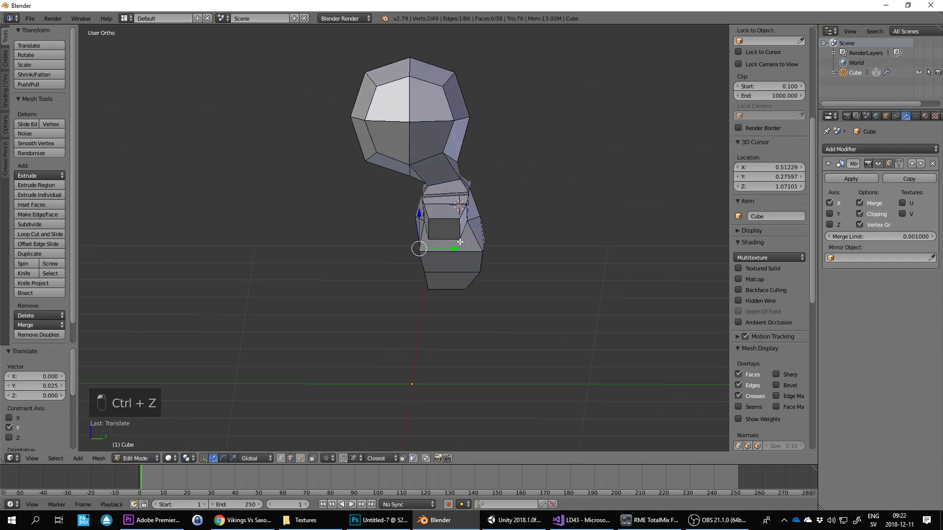
Step: Select the two rear edges of the lower torso and move them forward about 0.067 along Y
right_click(486, 245)
middle_click_drag(524, 248, 492, 249)
right_click(489, 251)
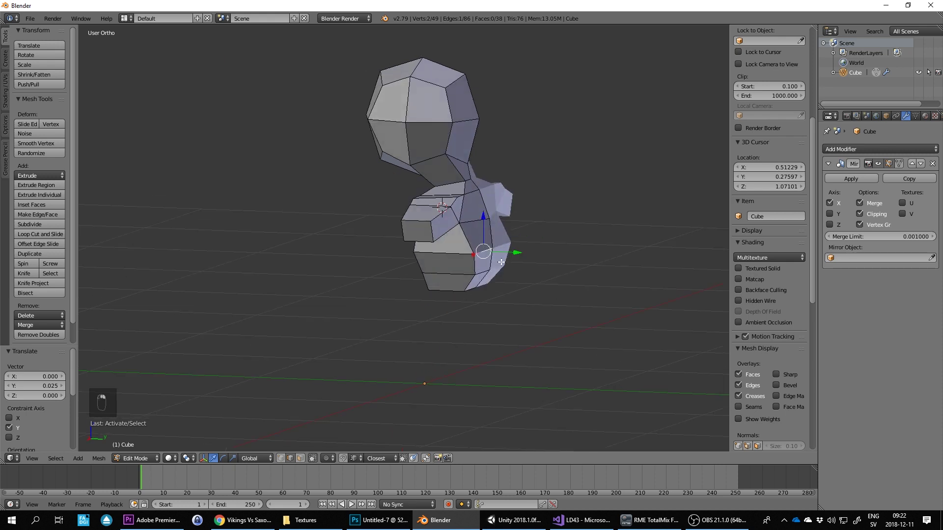
right_click(478, 275, "shift")
left_click_drag(514, 264, 502, 267)
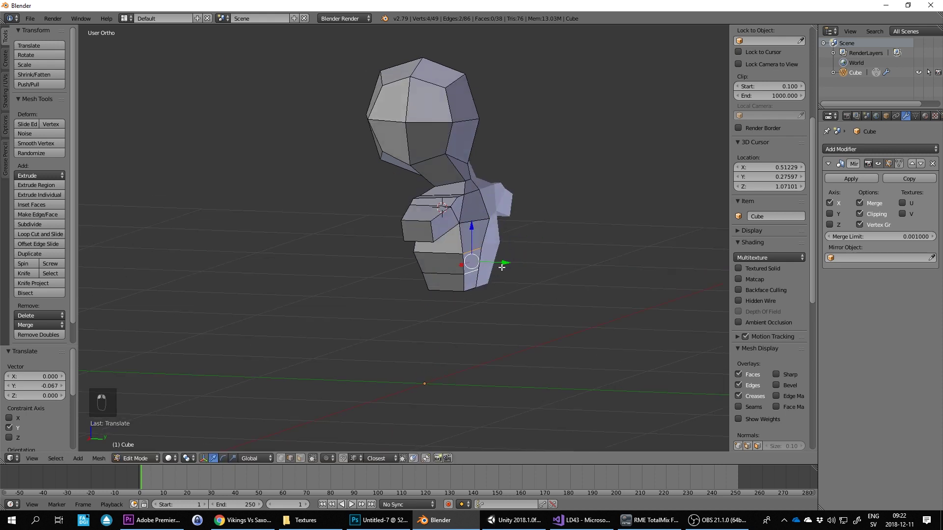
key("KP_1")
scroll(396, 340, "up", 2)
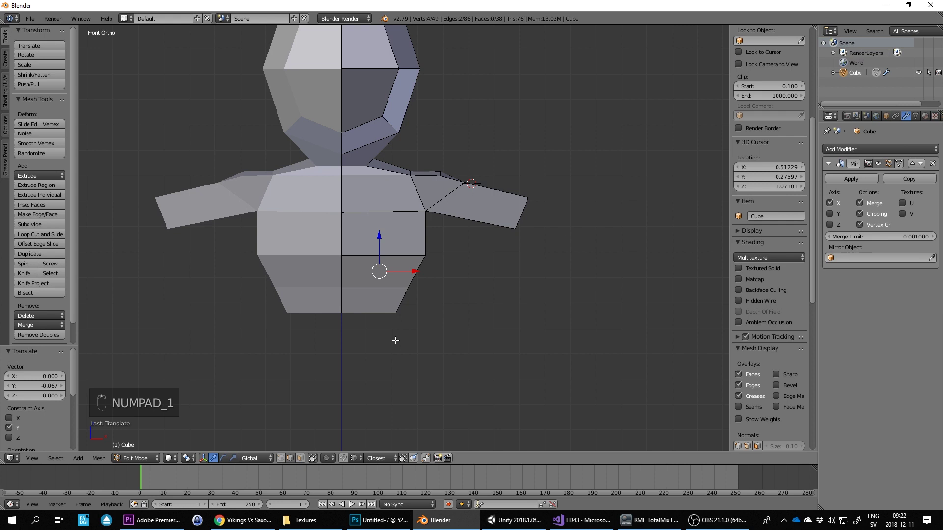
Step: Select the torso's side vertices at the armpit and move them down about 0.04 along Z
key("a")
key("a")
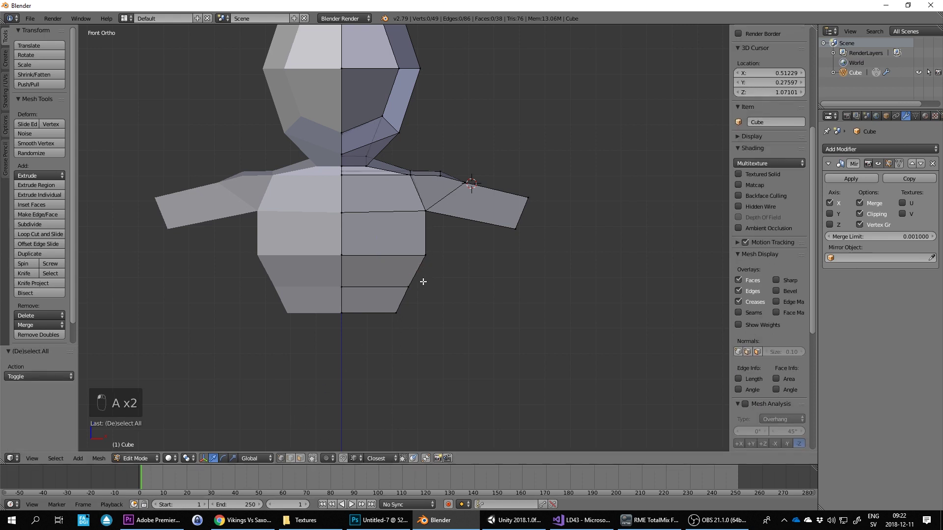
key("b")
left_click_drag(407, 194, 455, 241)
key("g")
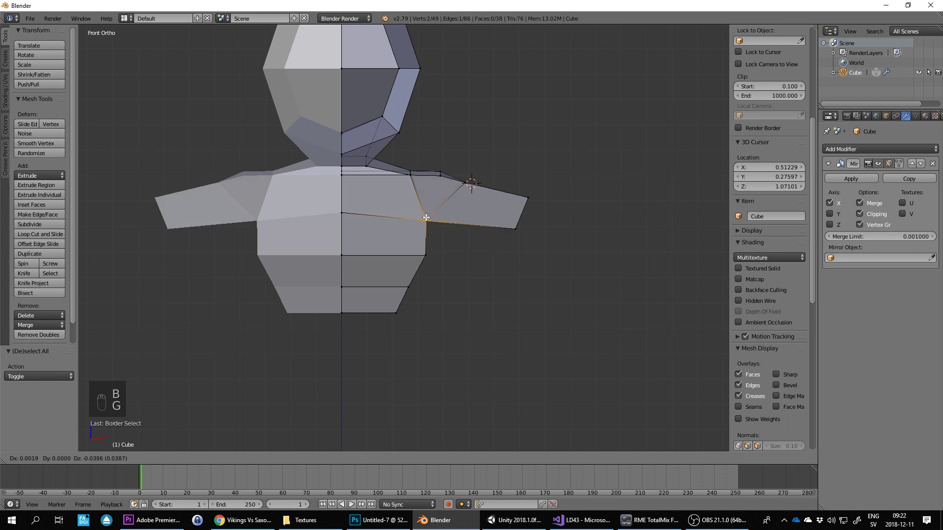
left_click(455, 250)
Step: Select the chest's centre-line vertices at armpit height and move them down about 0.031 along Z
key("a")
key("b")
left_click_drag(331, 210, 362, 224)
key("g")
left_click(363, 234)
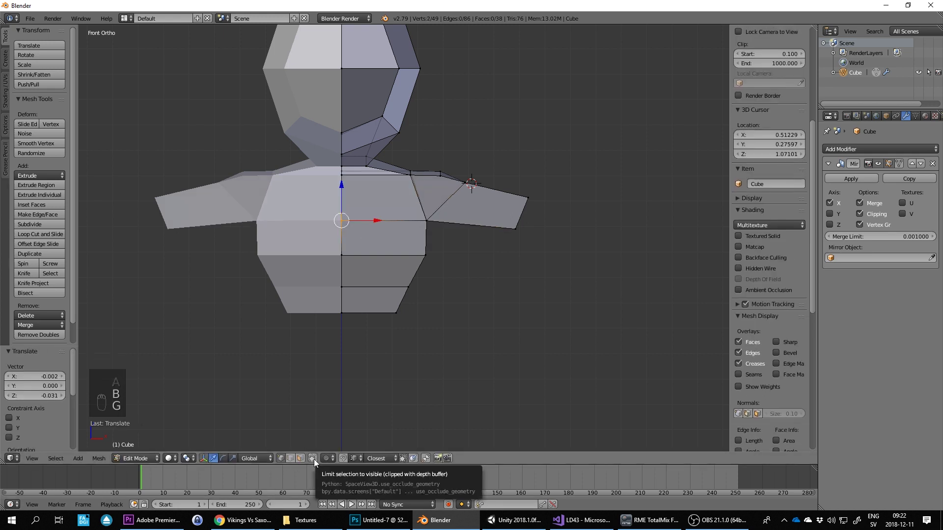
middle_click_drag(432, 320, 473, 236)
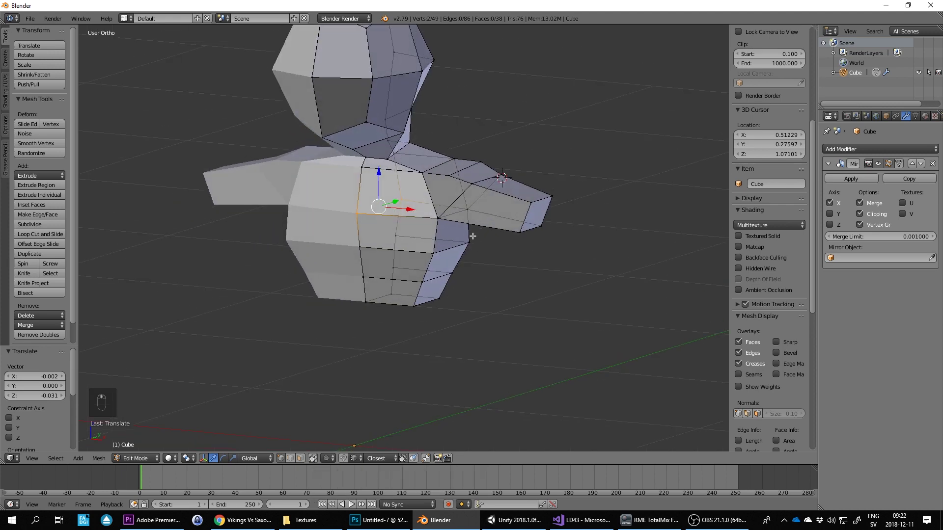
key("Tab")
key("Tab")
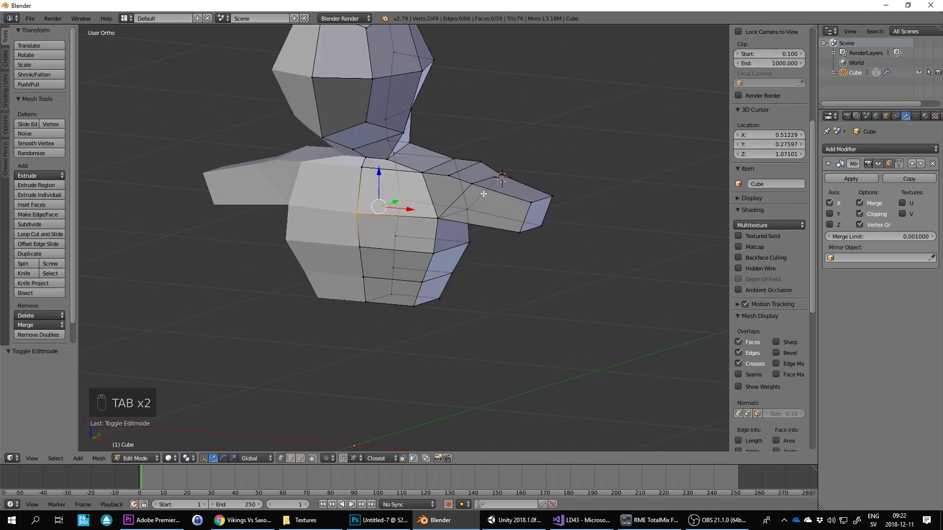
right_click(399, 198)
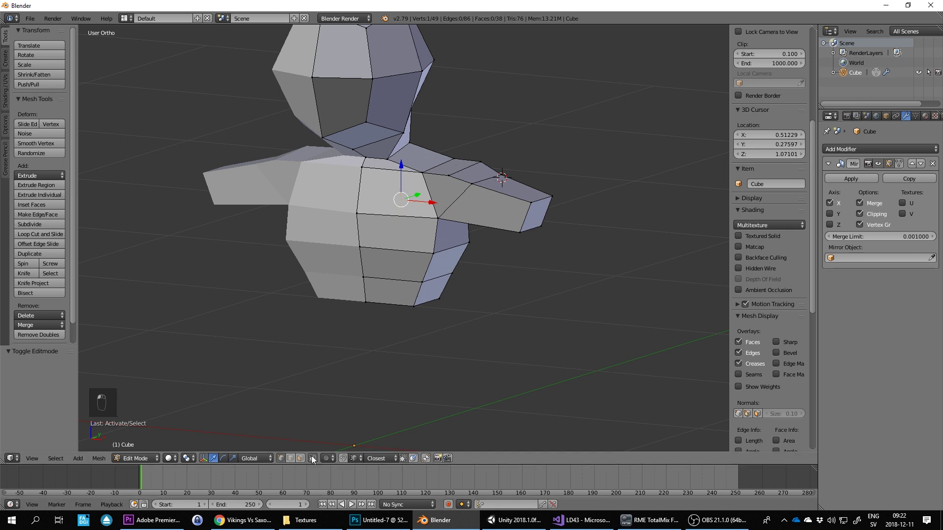
Step: From the front, select the torso's side vertices below the armpit and move them inward about 0.029 along X and down about 0.006
key("KP_1")
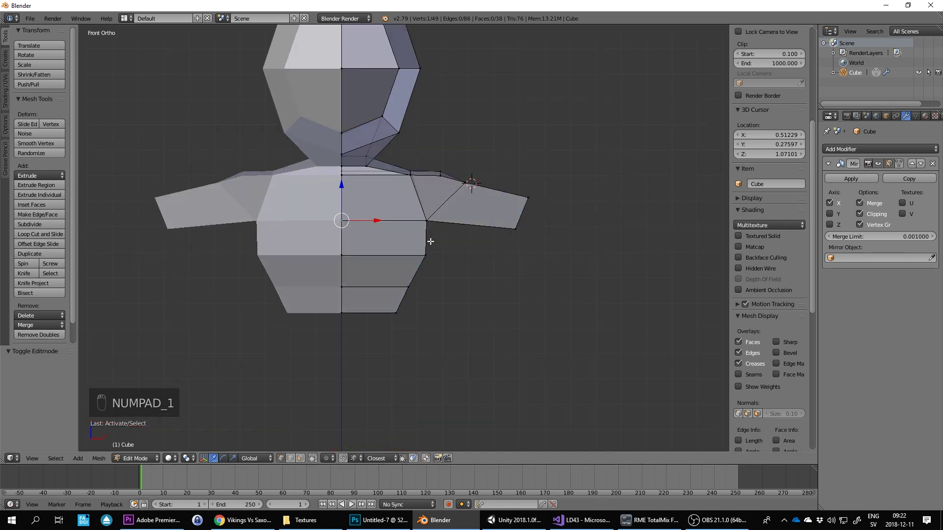
key("a")
key("a")
key("b")
left_click_drag(381, 238, 479, 269)
key("g")
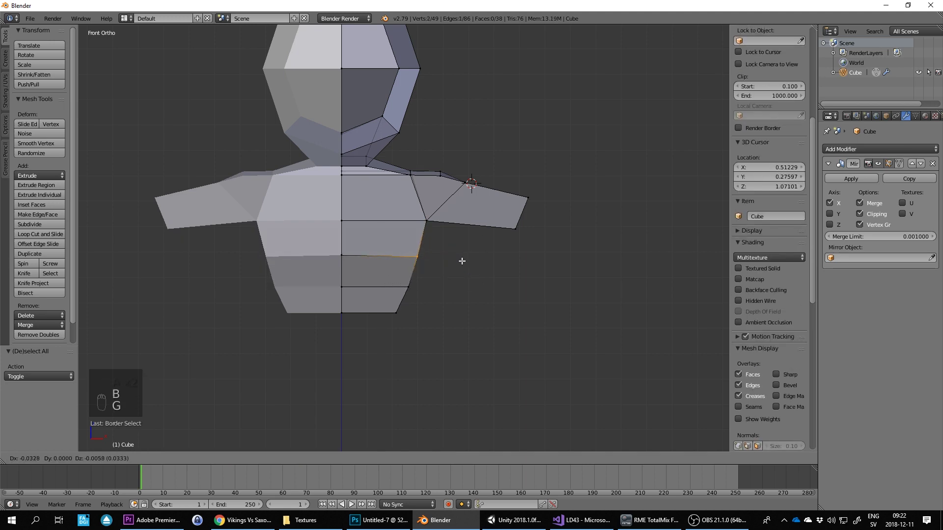
left_click(459, 261)
Step: Select the four vertices of the shoulder's top face where the arm begins and scale them to about 0.813
middle_click_drag(495, 227, 502, 194)
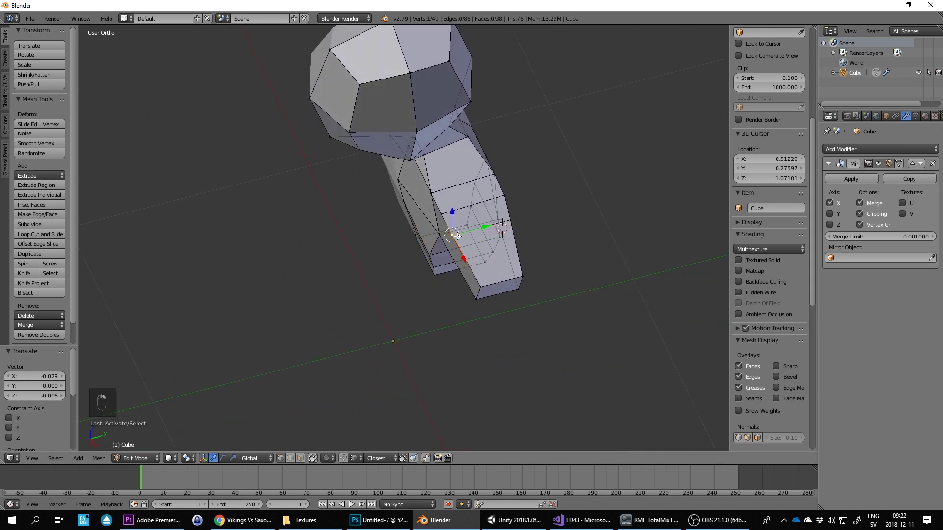
right_click(504, 195, "shift")
right_click(510, 217, "shift")
key("s")
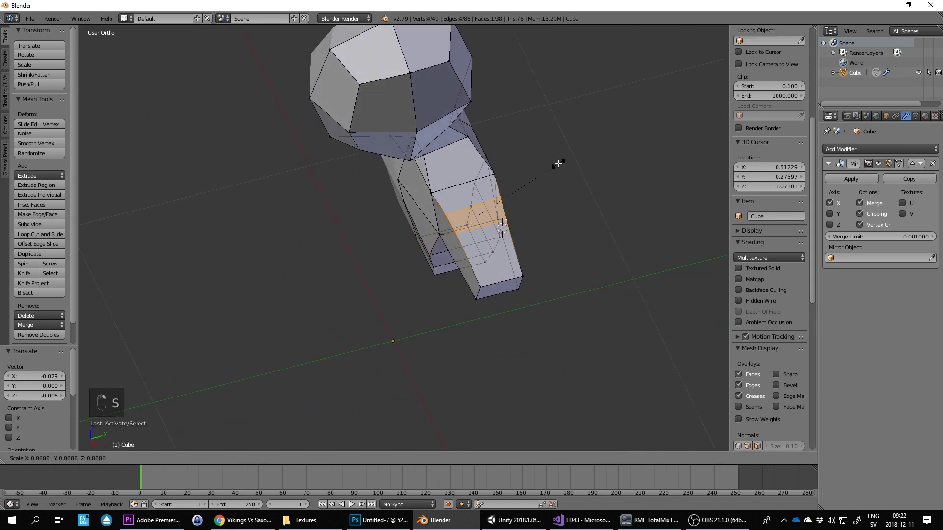
left_click(546, 164)
Step: Check the Viking character's reference views in Photoshop and return to Blender
middle_click_drag(478, 204, 407, 199)
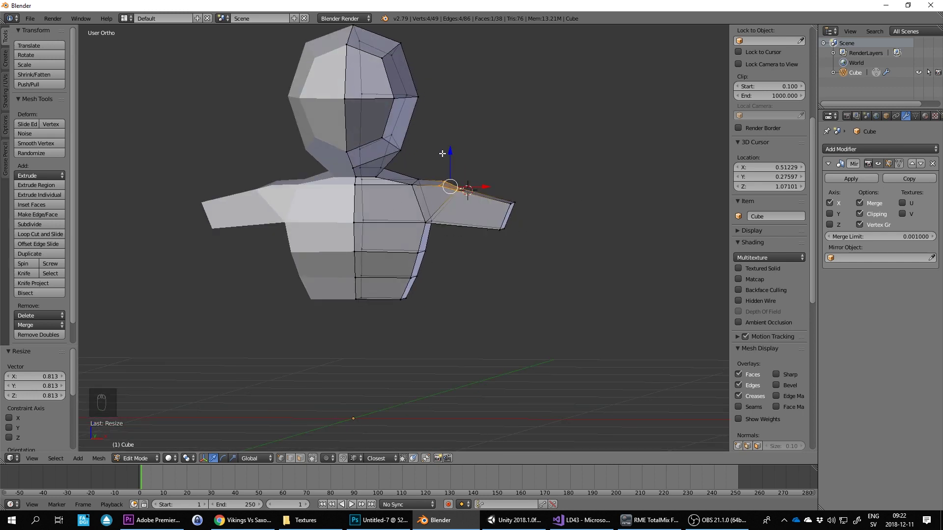
key("alt+Tab")
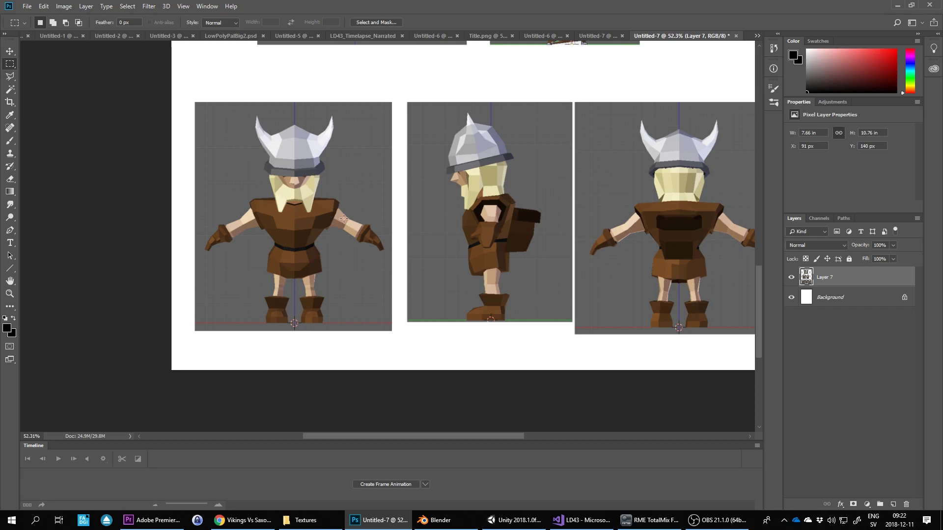
key("alt+Tab")
Step: From the front, select the torso's side vertices at and just below the armpit and move them outward and slightly down
key("KP_1")
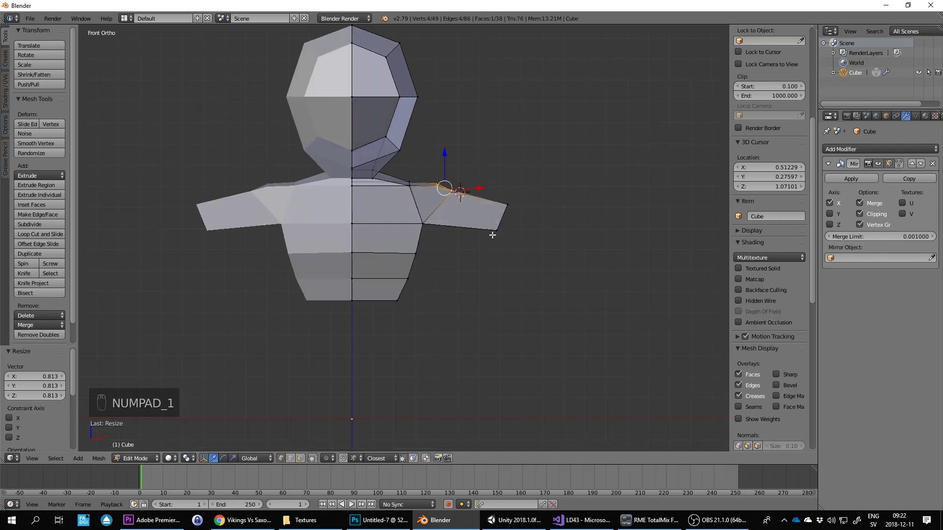
key("a")
key("a")
key("b")
left_click_drag(391, 207, 444, 270)
key("g")
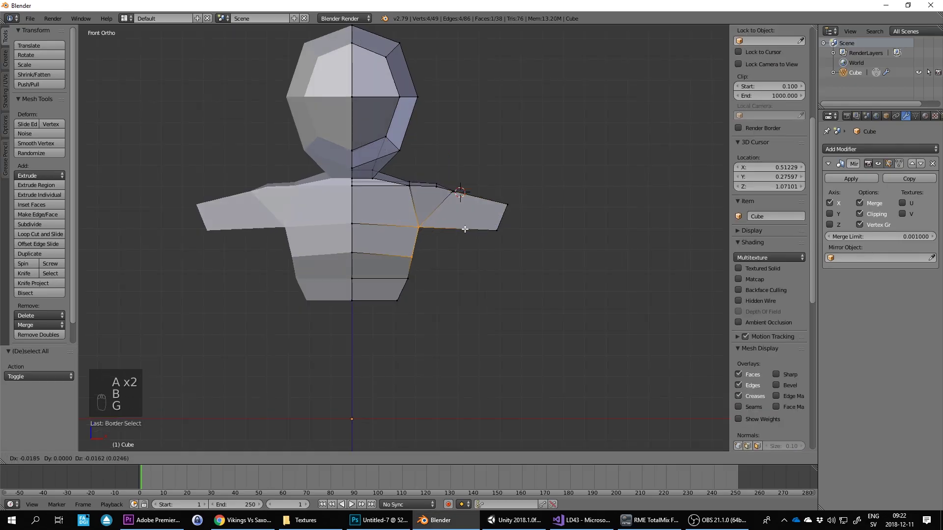
right_click(461, 229)
key("g")
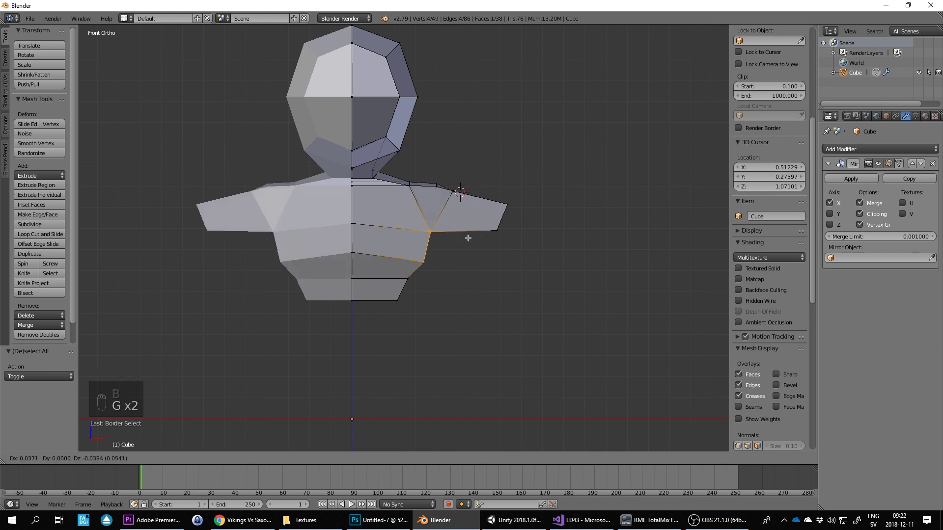
left_click(465, 237)
Step: Move the end of the arm down about 0.067 along Z and rotate it about 2.71°
key("a")
key("b")
left_click_drag(487, 191, 549, 245)
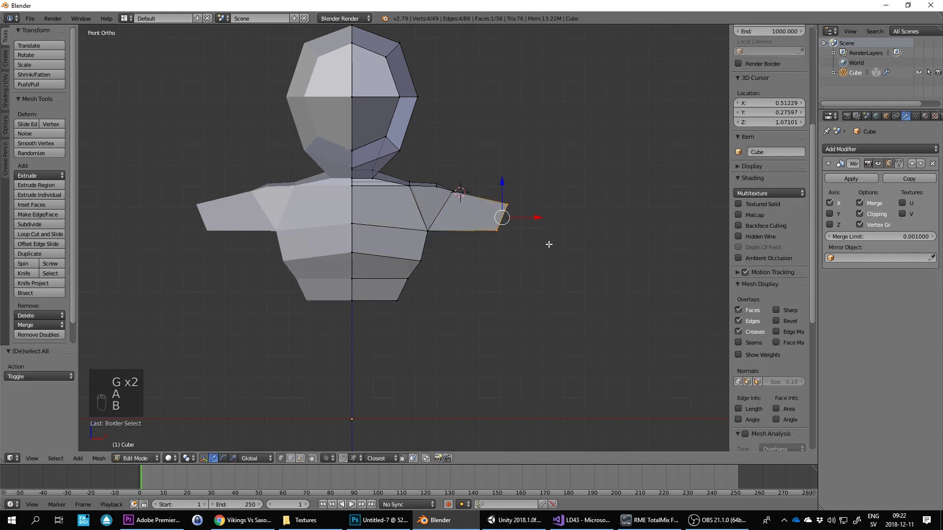
key("g")
left_click(570, 206)
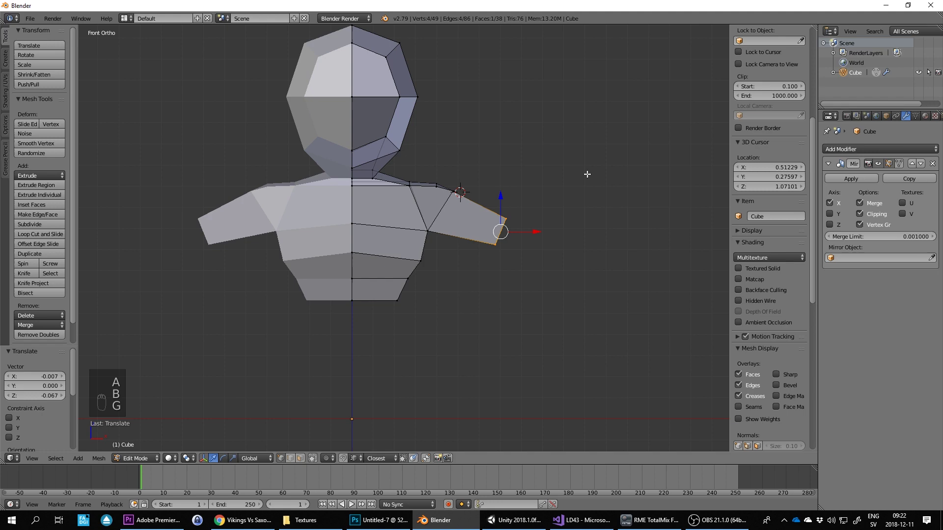
key("r")
left_click(598, 176)
Step: Move the rear armpit vertex backward about 0.014 along Y
middle_click_drag(573, 189, 586, 188)
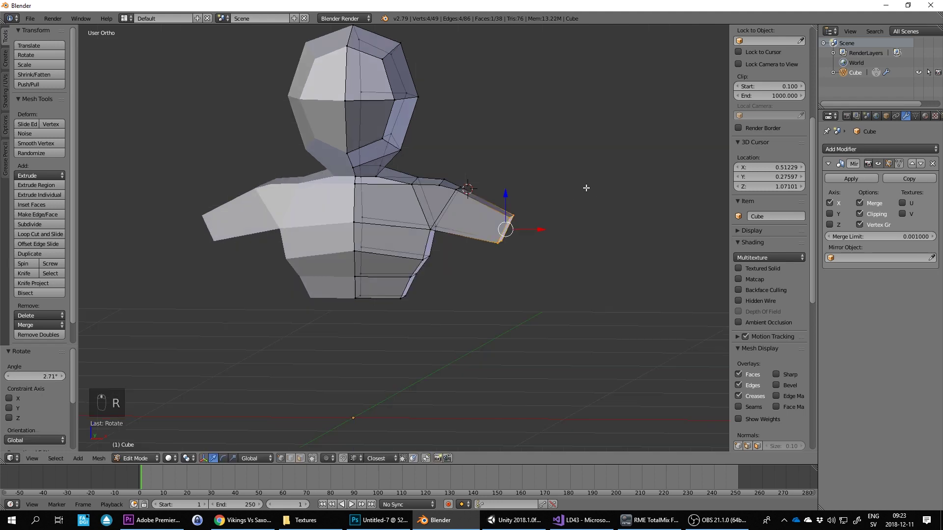
middle_click_drag(459, 257, 488, 230)
right_click(489, 230)
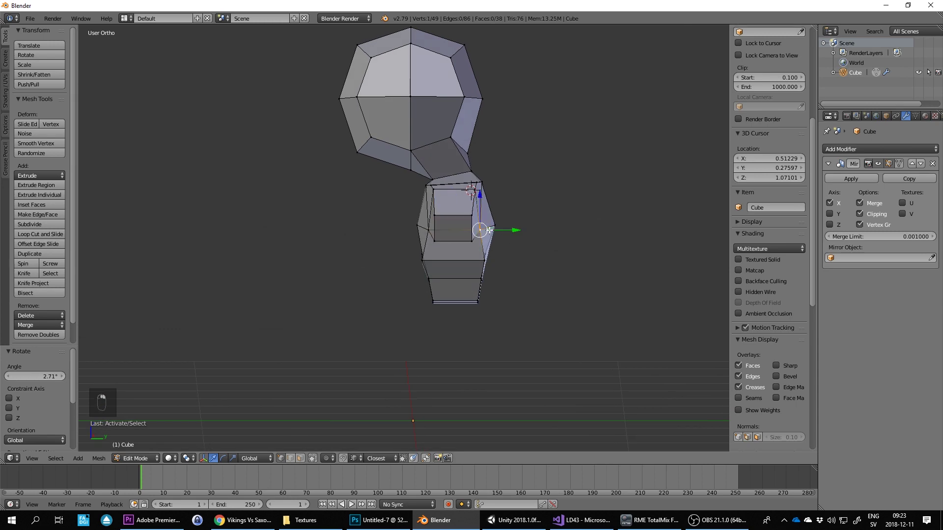
left_click_drag(508, 229, 510, 230)
middle_click_drag(428, 202, 516, 214)
scroll(533, 201, "down", 2)
left_click(301, 459)
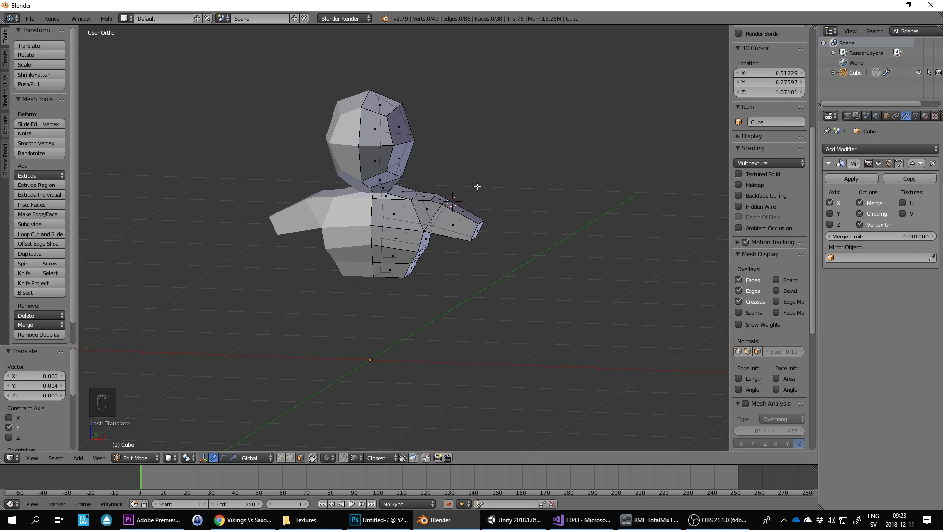
key("KP_1")
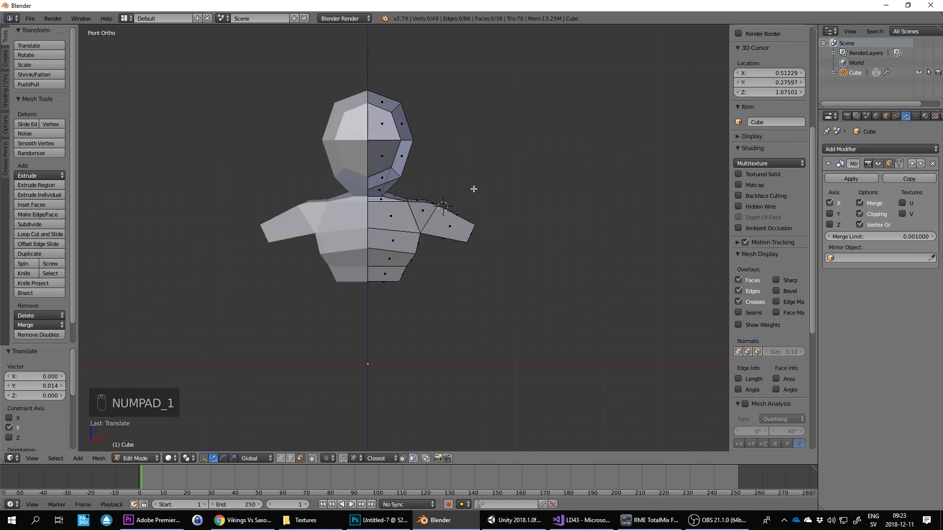
middle_click_drag(441, 190, 315, 424)
left_click(281, 459)
Step: Limit selection to visible geometry and move the jaw's side vertex inward about 0.081 along X
right_click(398, 178)
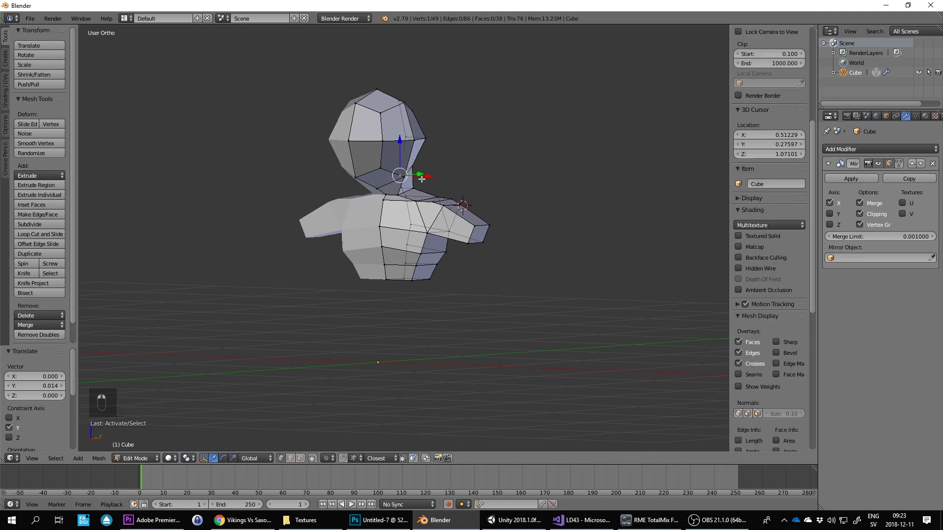
middle_click_drag(479, 161, 457, 181)
scroll(447, 181, "up", 2)
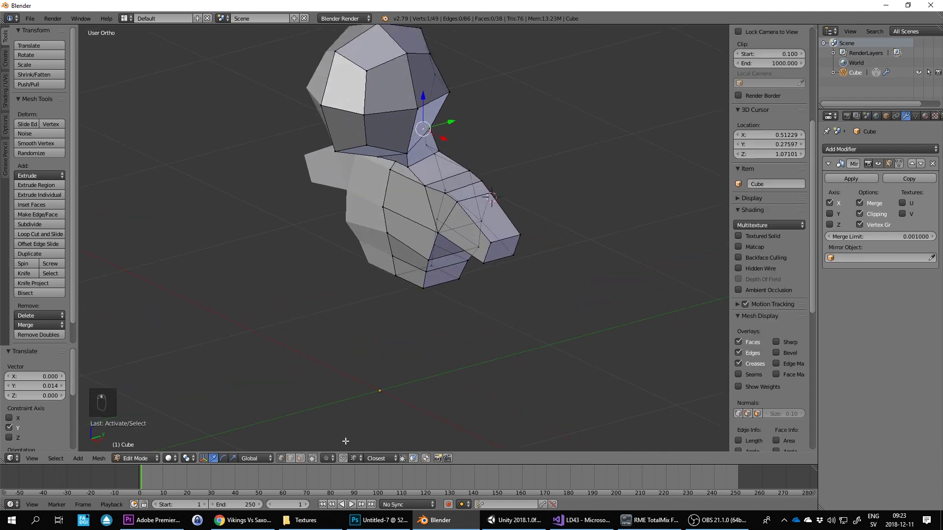
left_click(312, 458)
right_click(415, 148)
left_click_drag(430, 162, 420, 157)
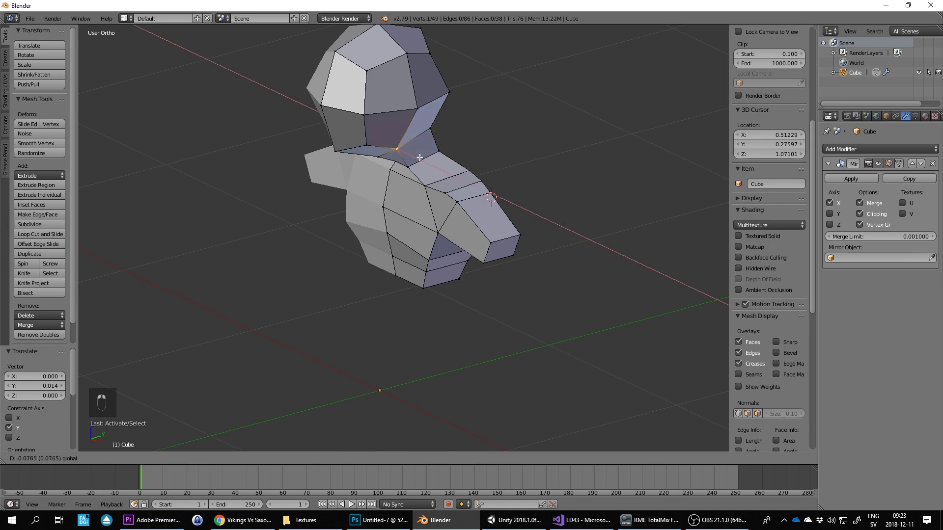
left_click(420, 157)
Step: Add the vertex at the back of the jaw to the selection and move the edge down about 0.046 along Z
middle_click_drag(420, 157, 513, 97)
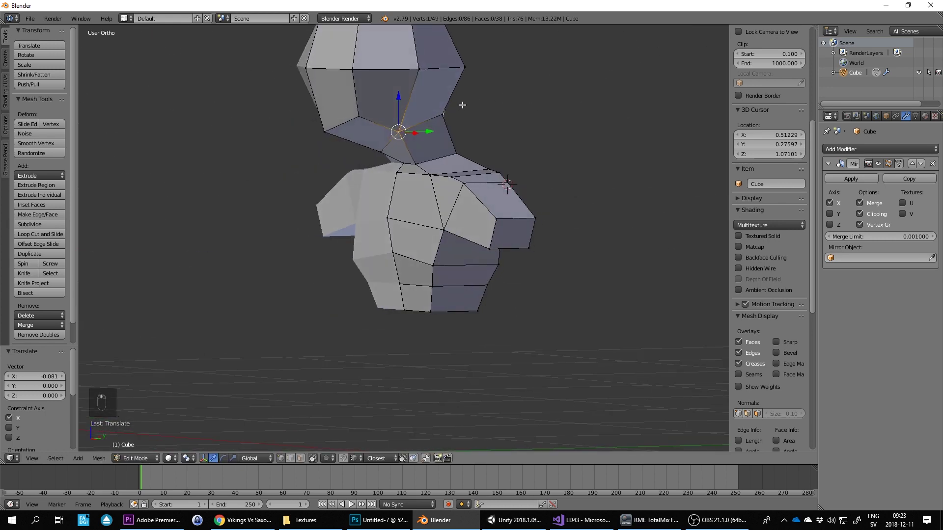
right_click(462, 105, "shift")
key("g")
key("z")
left_click(371, 109)
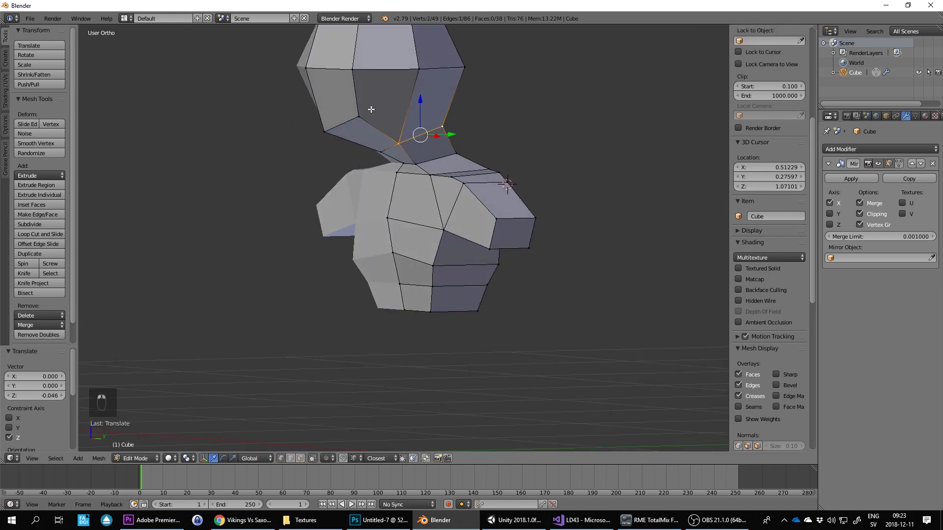
Step: Select the front edge of the chin and move it down about 0.110 along Z
right_click(371, 109)
right_click(324, 131, "shift")
middle_click_drag(324, 131, 361, 87)
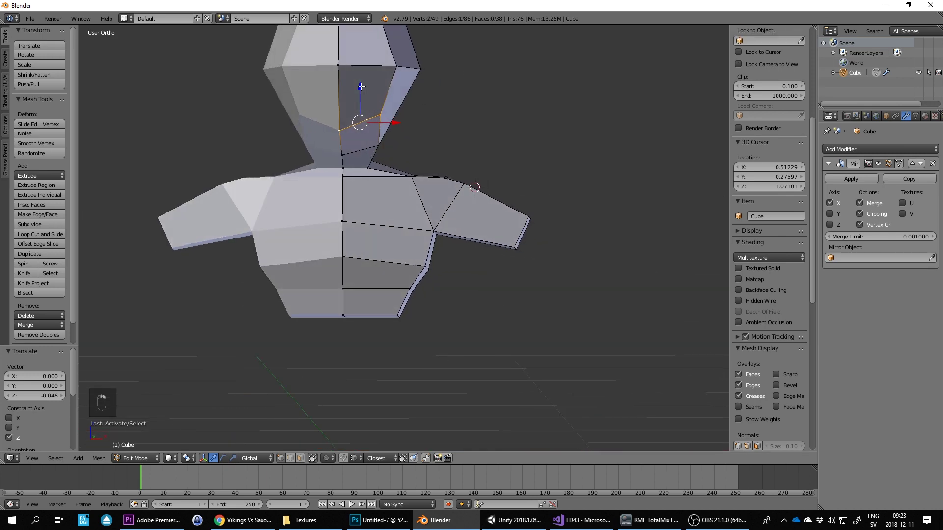
key("g")
key("z")
left_click(363, 110)
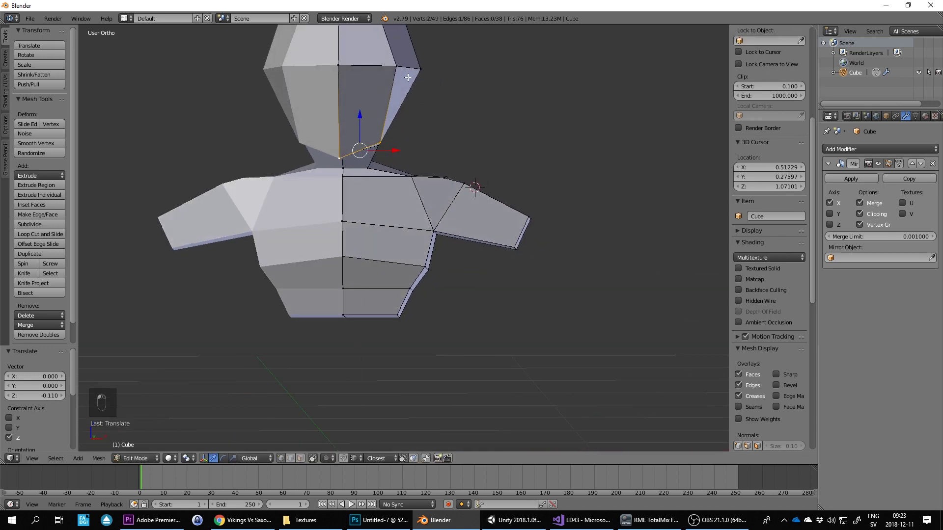
scroll(408, 77, "down", 5)
middle_click_drag(408, 79, 345, 139)
right_click(346, 139)
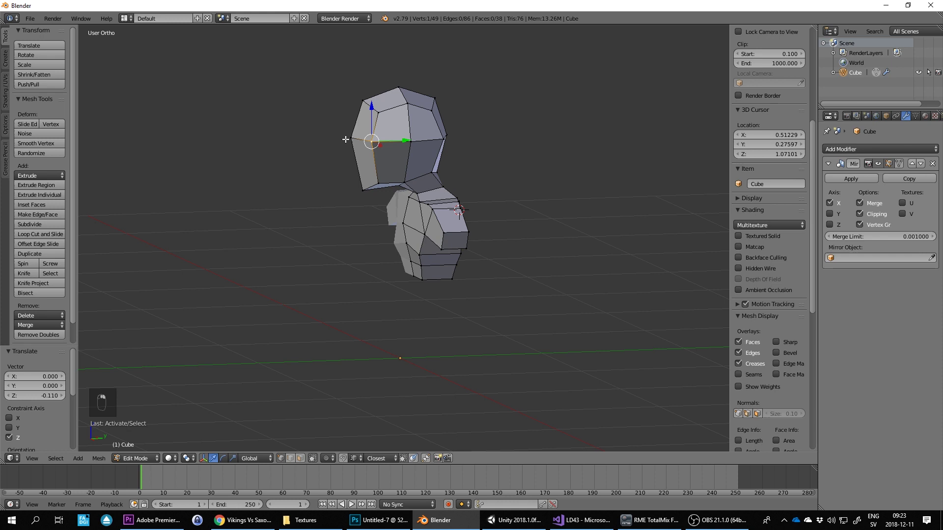
middle_click_drag(425, 119, 426, 131)
Step: Select the torso and arm geometry in side view and scale it along Y by about 1.41
key("KP_1")
key("KP_3")
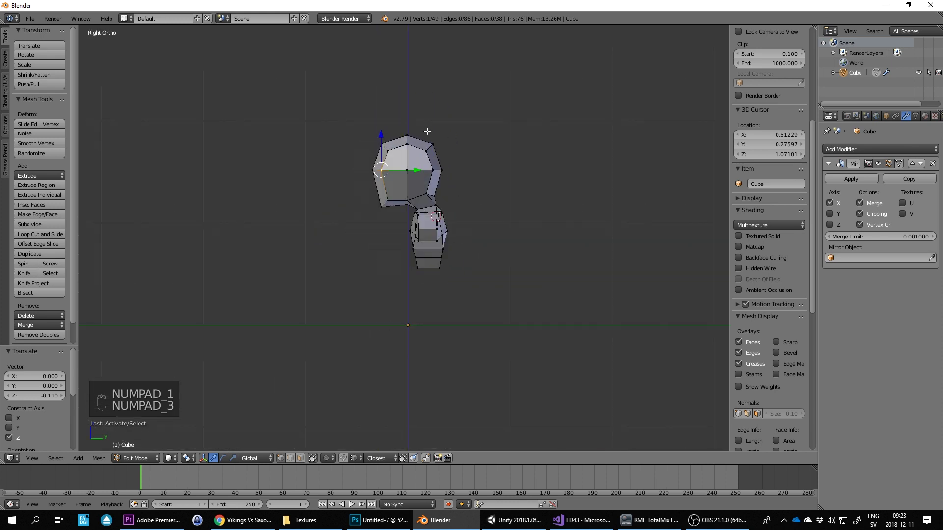
key("a")
key("a")
key("b")
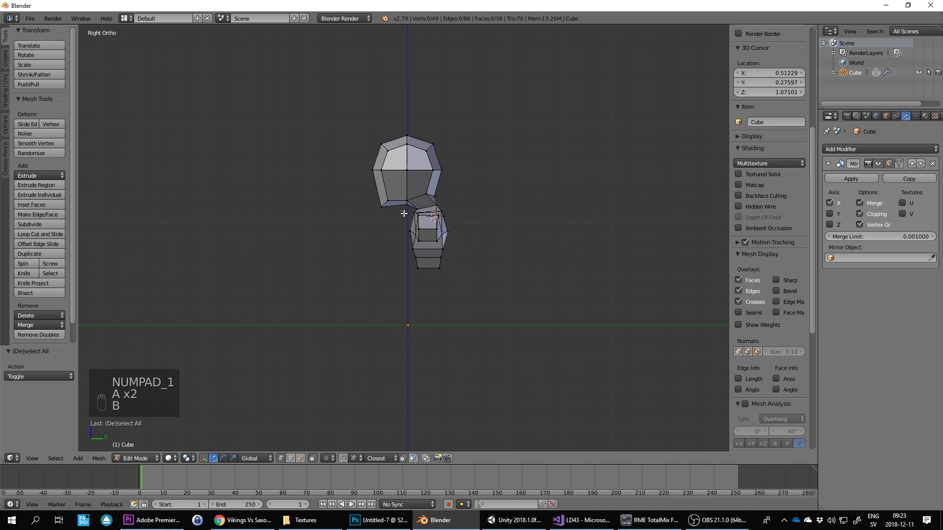
left_click_drag(401, 211, 307, 260)
key("b")
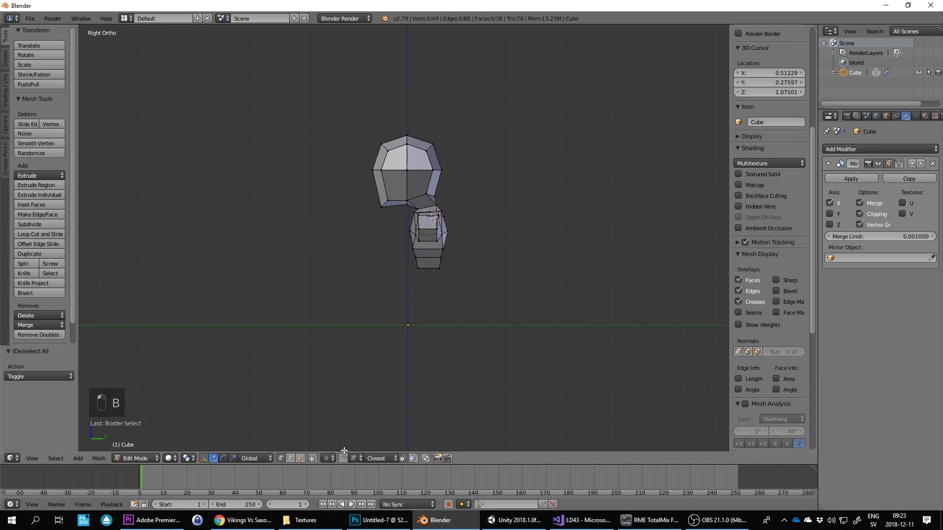
key("b")
left_click_drag(400, 211, 496, 290)
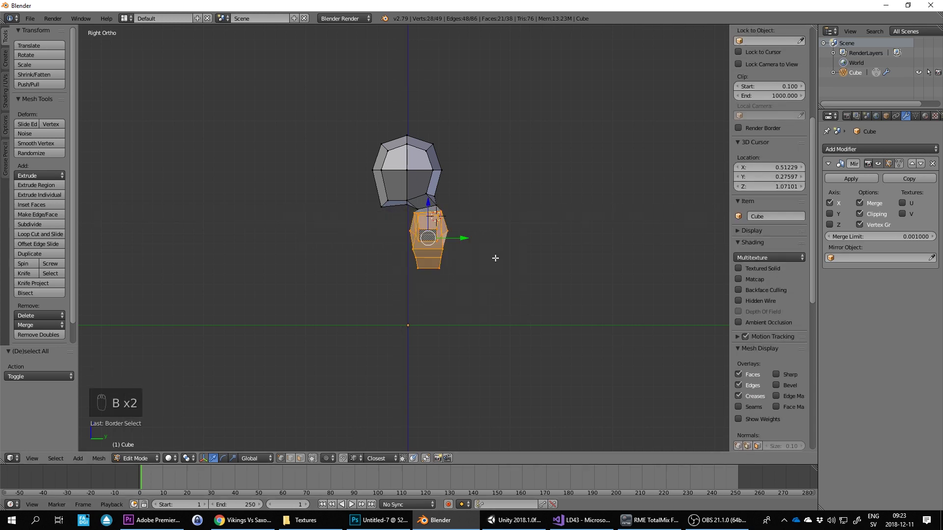
key("s")
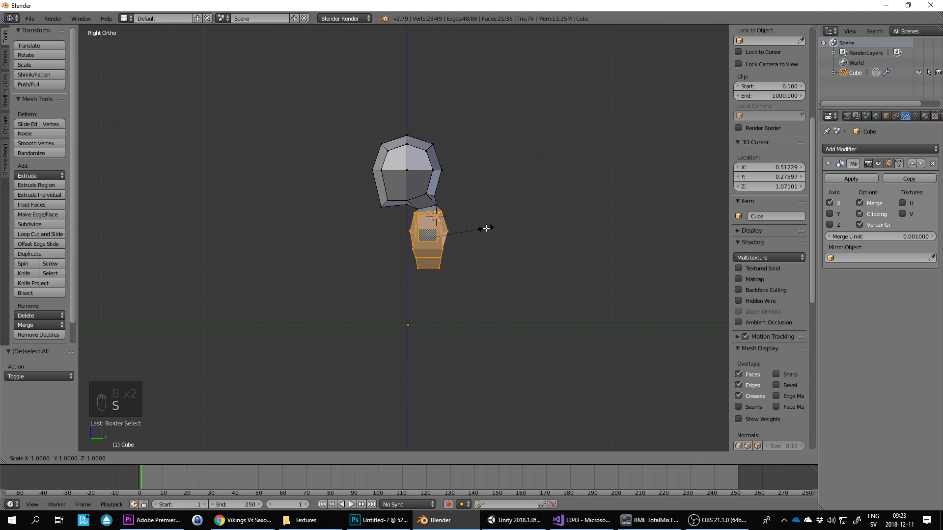
key("y")
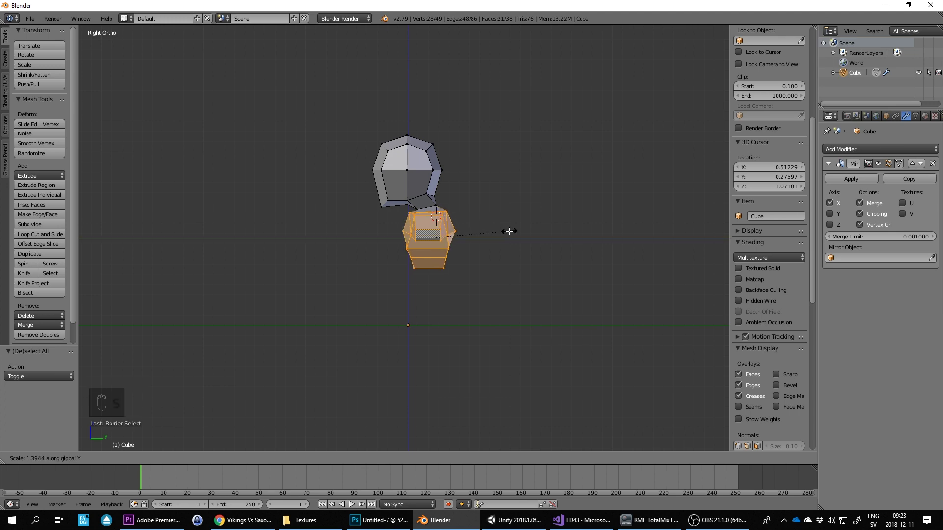
left_click(510, 231)
Step: Try to move the two centre-line vertices at the mid-torso down along Z, and undo the move
key("KP_1")
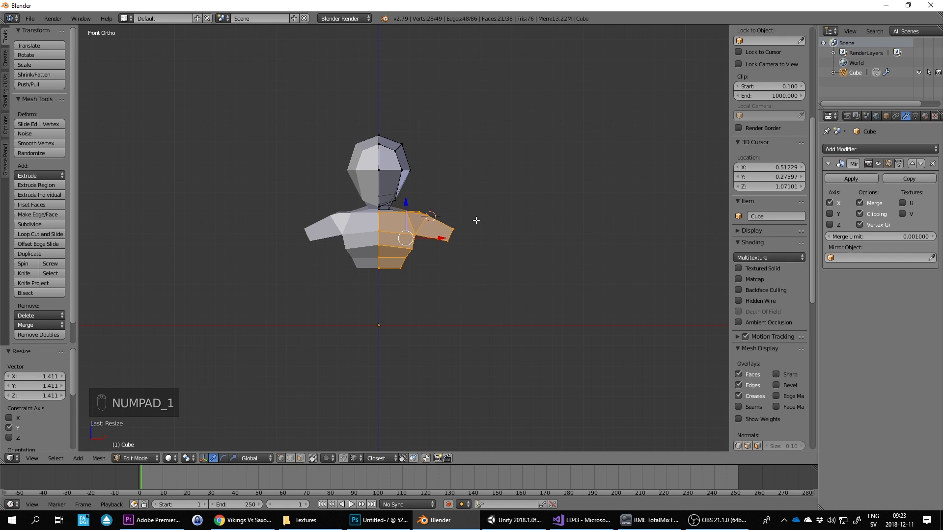
scroll(478, 219, "up", 6)
right_click(333, 230)
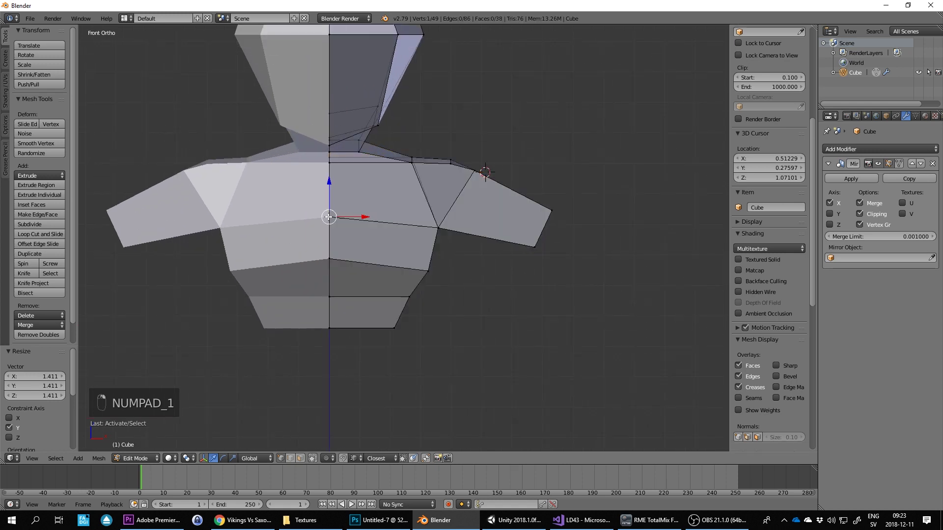
right_click(338, 249, "shift")
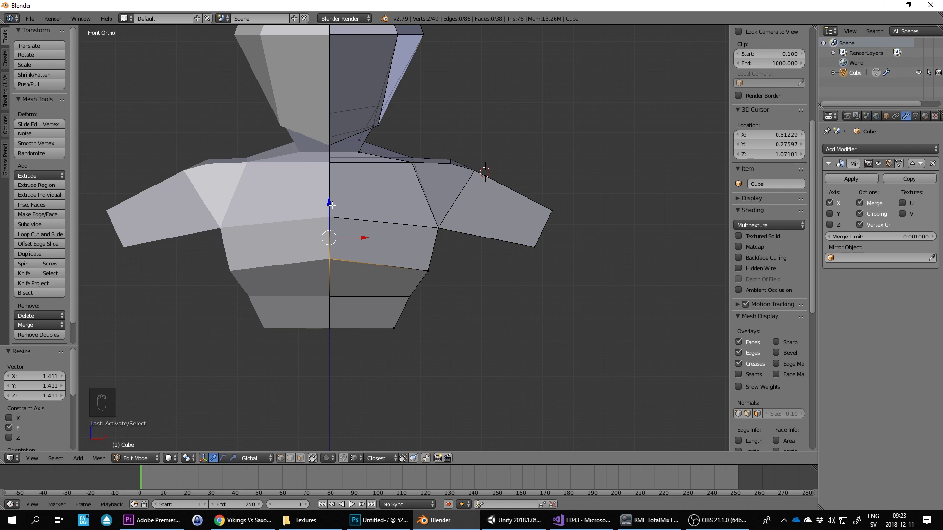
key("g")
key("z")
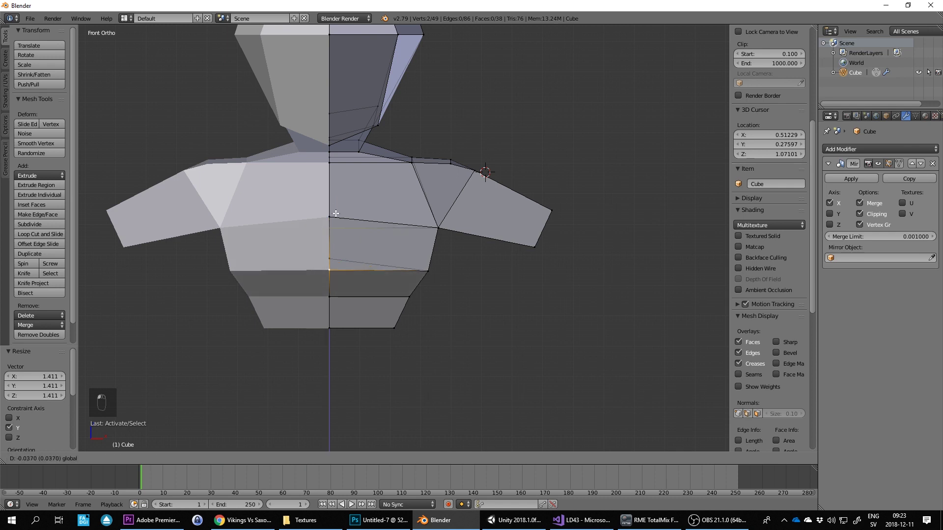
left_click(341, 217)
key("ctrl+z")
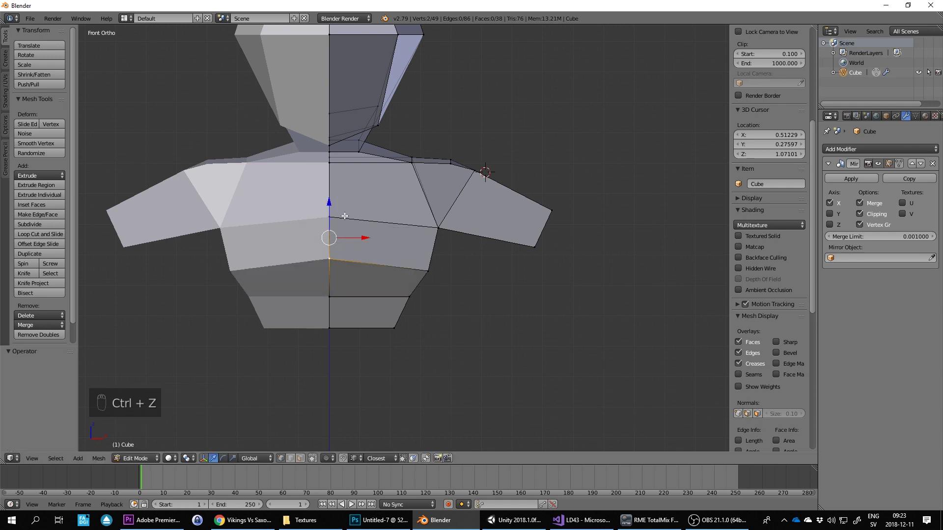
Step: Limit selection to visible geometry and move the two front centre-line vertices of the mid-torso down about 0.06 along Z
key("a")
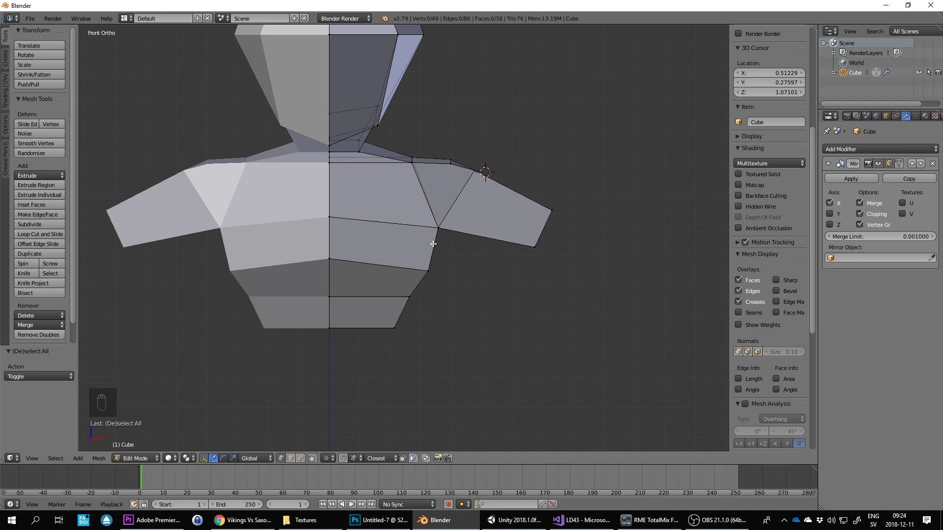
key("a")
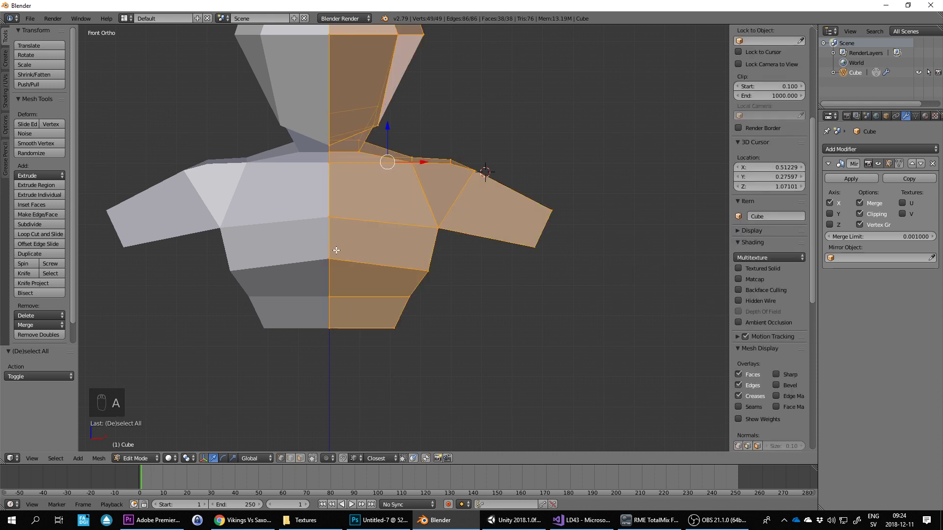
key("b")
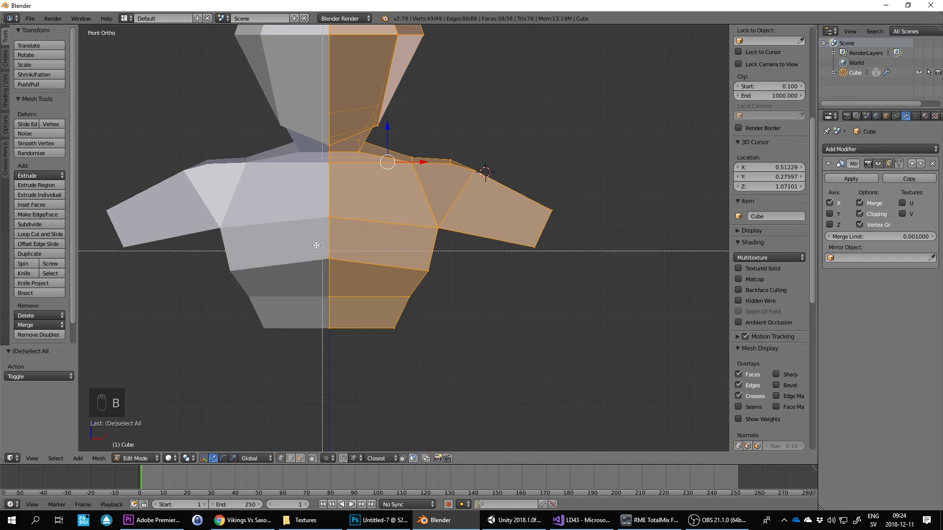
mouse_move(299, 261)
left_mouse_down()
mouse_move(358, 267)
mouse_move(378, 292)
left_mouse_up()
left_click(313, 459)
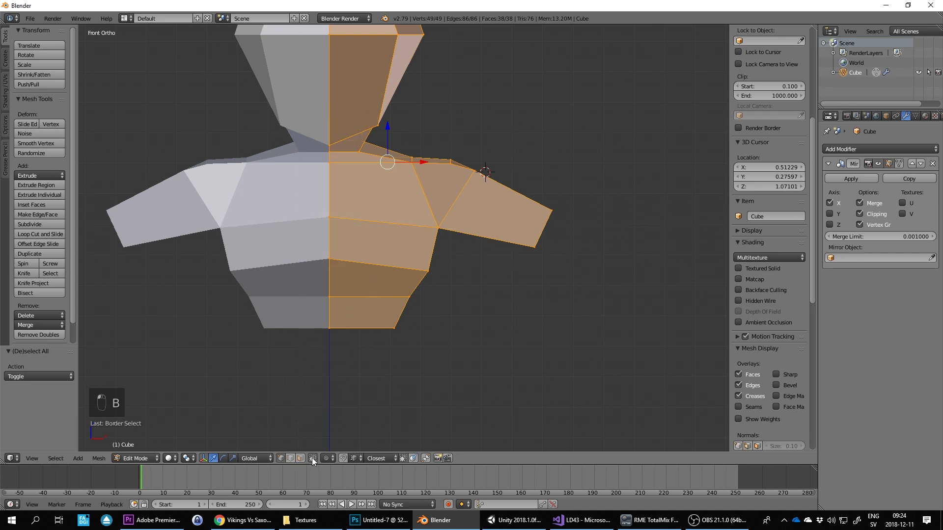
key("a")
key("b")
left_click_drag(303, 203, 362, 261)
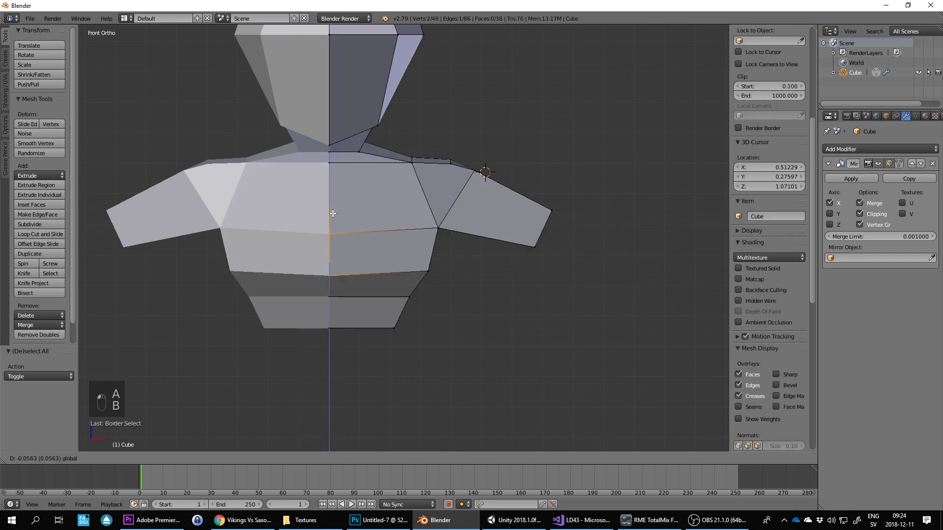
Step: Select the front centre-line vertex above the torso's bottom edge and move it down about 0.029 along Z
key("a")
key("b")
left_click_drag(320, 289, 342, 321)
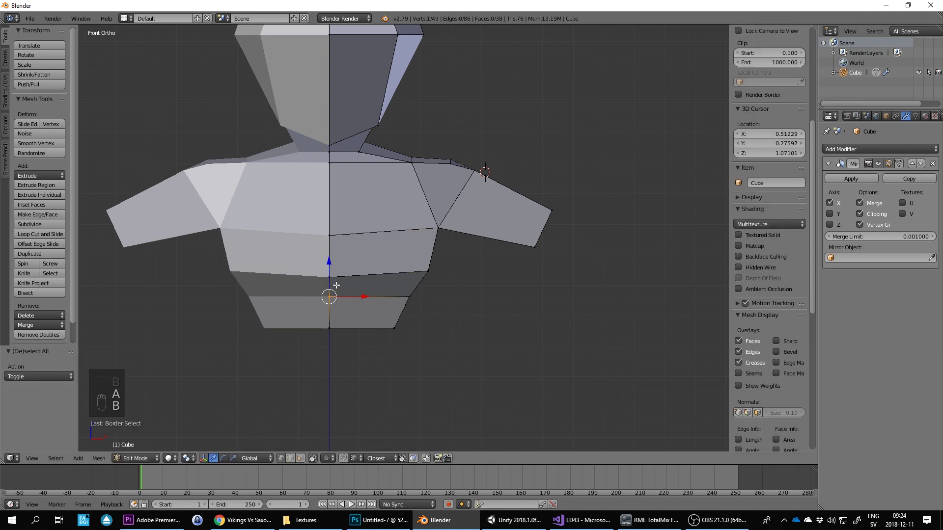
left_click_drag(329, 264, 333, 273)
scroll(435, 252, "down", 5)
middle_click_drag(435, 252, 445, 238)
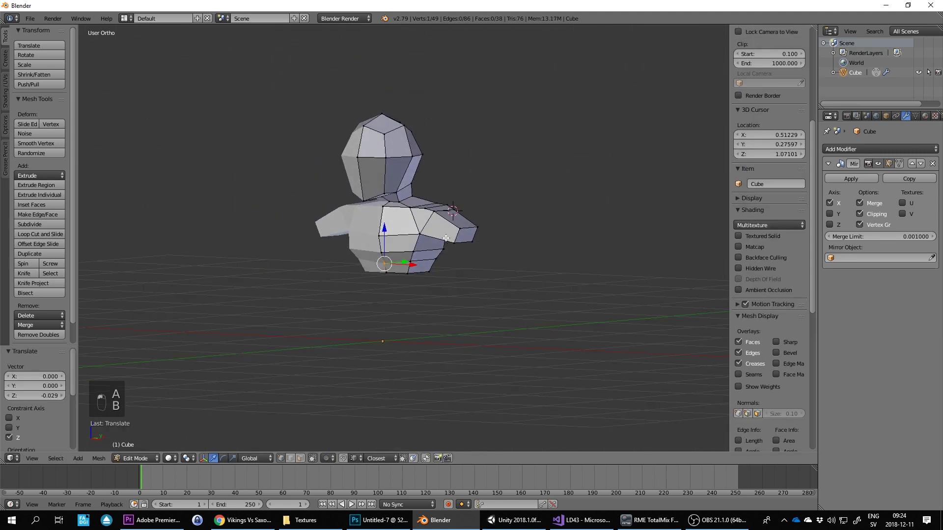
Step: Move the torso's bottom face down about 0.014 along Z and extrude it downward about 0.067
key("KP_1")
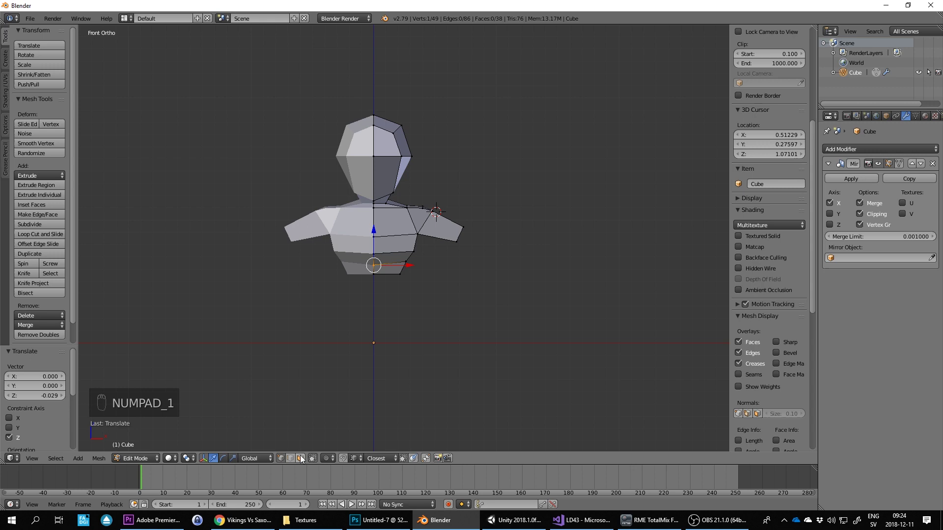
key("KP_3")
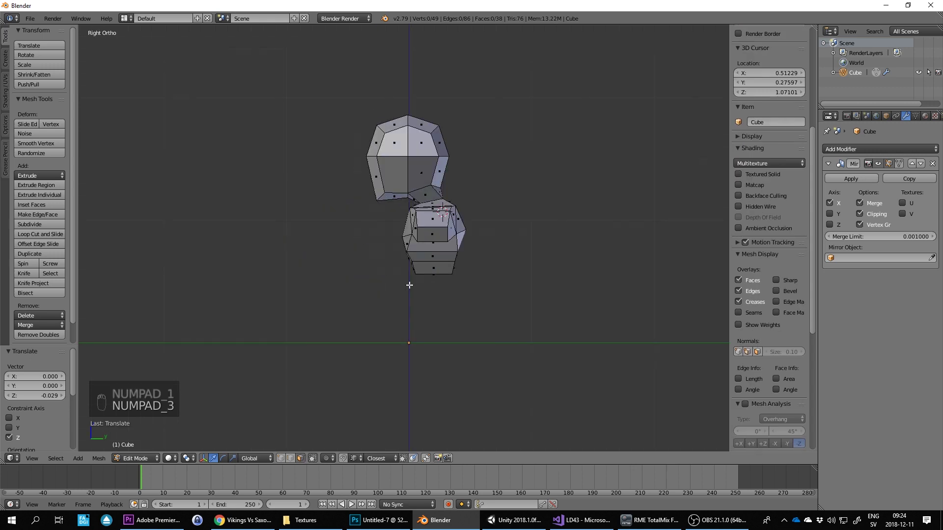
middle_click_drag(411, 285, 466, 286)
scroll(466, 285, "up", 2)
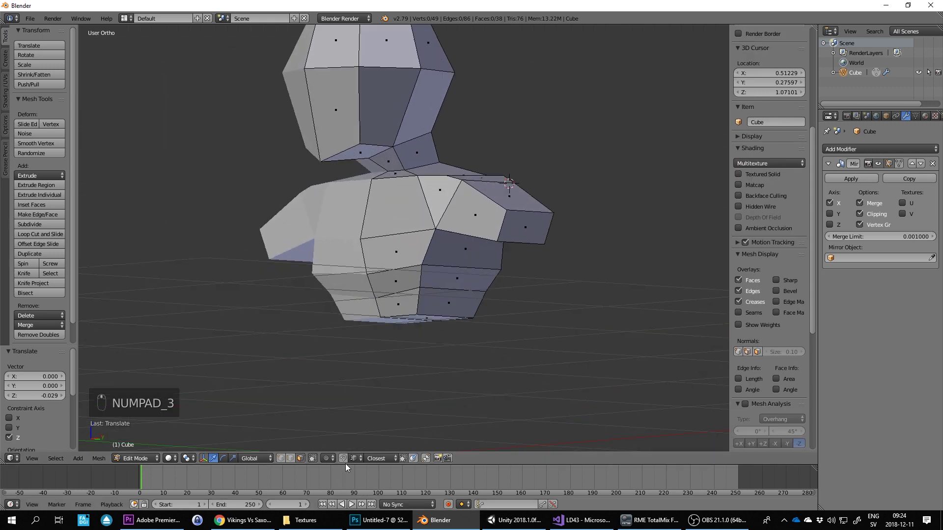
left_click(312, 459)
mouse_move(418, 280)
middle_mouse_down()
mouse_move(433, 274)
mouse_move(414, 285)
middle_mouse_up()
right_click(404, 328)
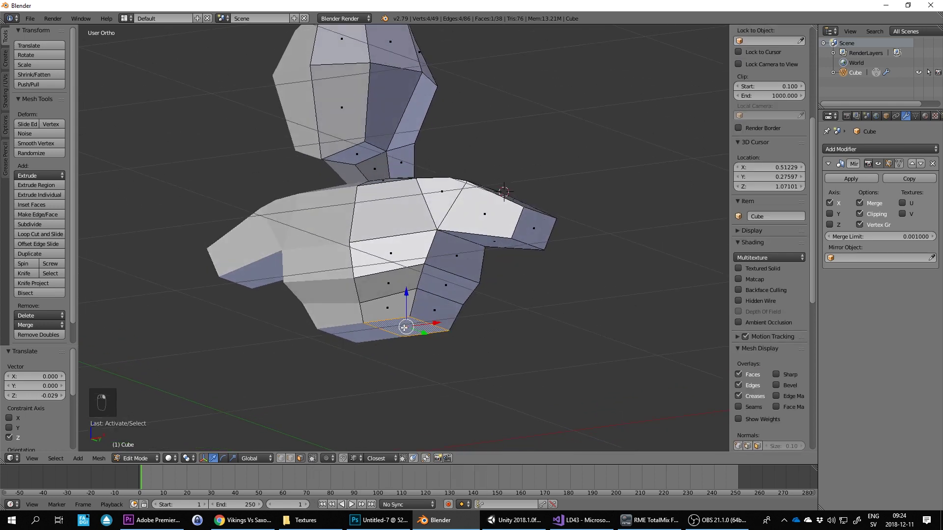
left_click_drag(404, 300, 415, 297)
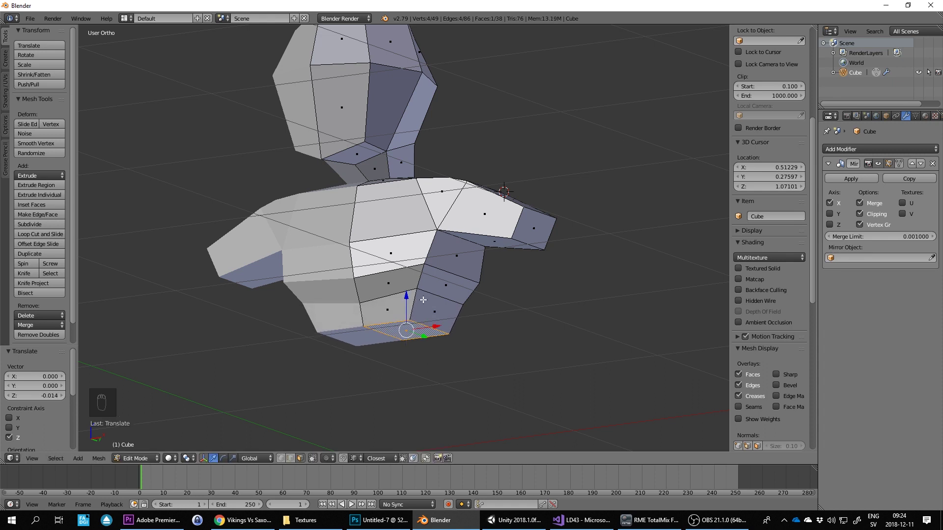
key("e")
left_click(421, 321)
Step: Select the centre edge on the underside of the pelvis and move it down about 0.051 along Z
key("KP_1")
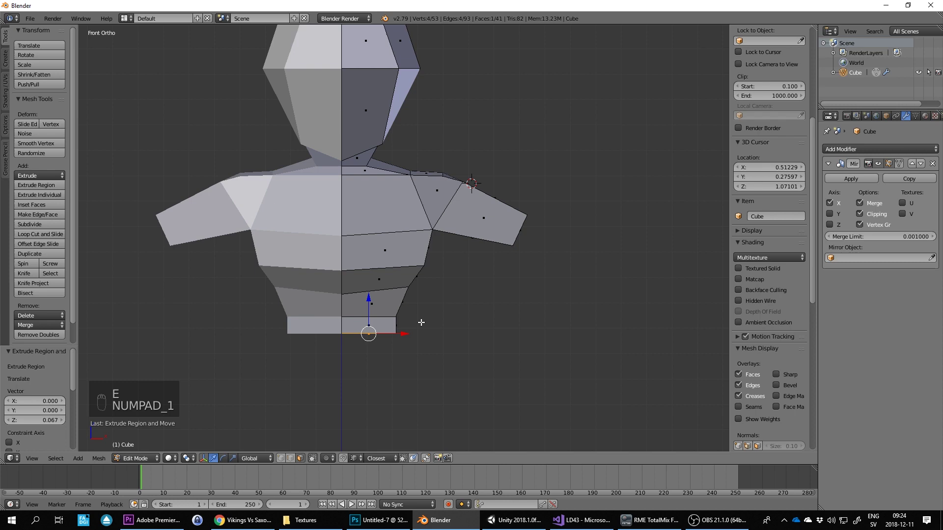
scroll(422, 323, "up", 4)
middle_click_drag(388, 349, 391, 137, "shift")
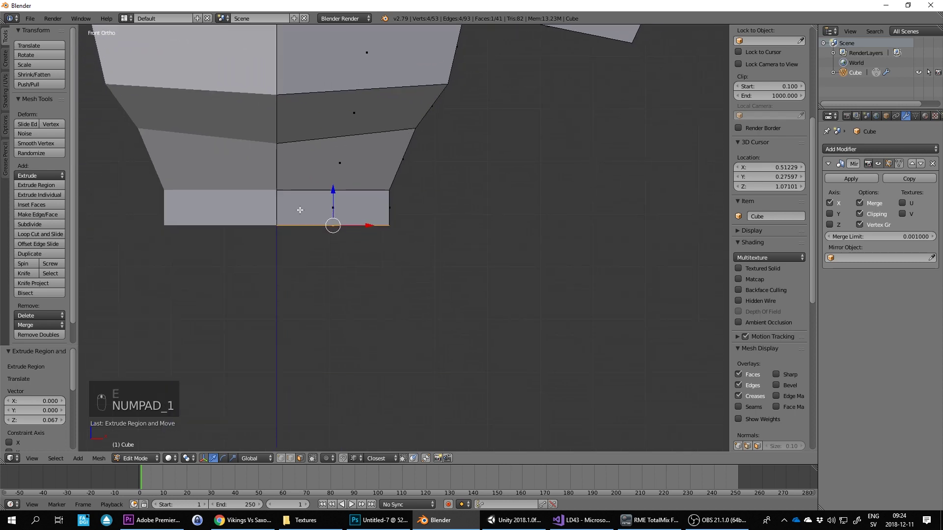
middle_click_drag(365, 283, 334, 321)
right_click(337, 321)
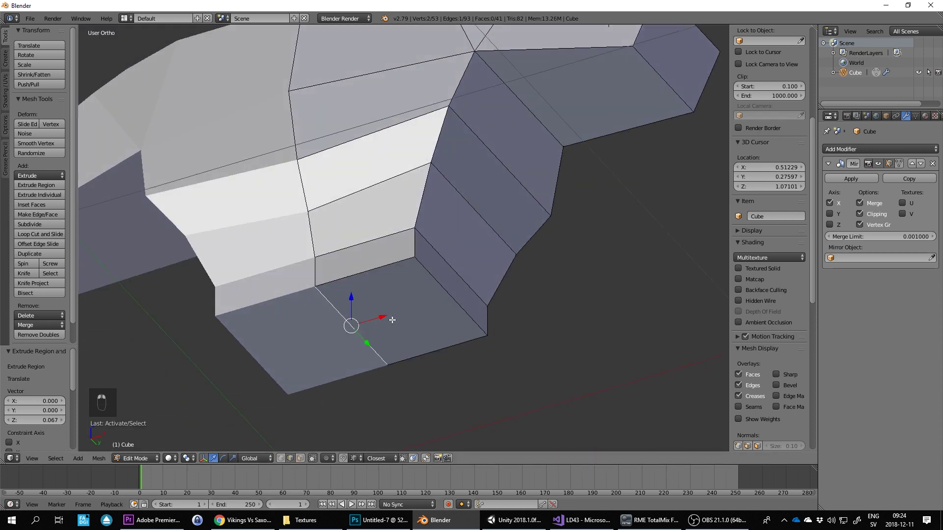
left_click(355, 305)
left_click_drag(351, 297, 357, 319)
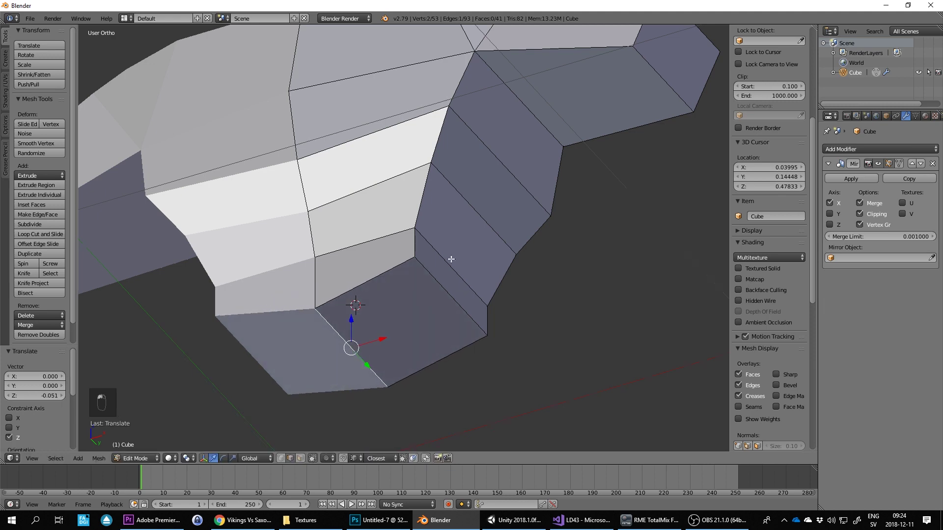
Step: Select the outer bottom edge of the pelvis and move it inward about 0.116 along X
middle_click_drag(451, 261, 471, 306)
right_click(414, 218)
key("g")
key("x")
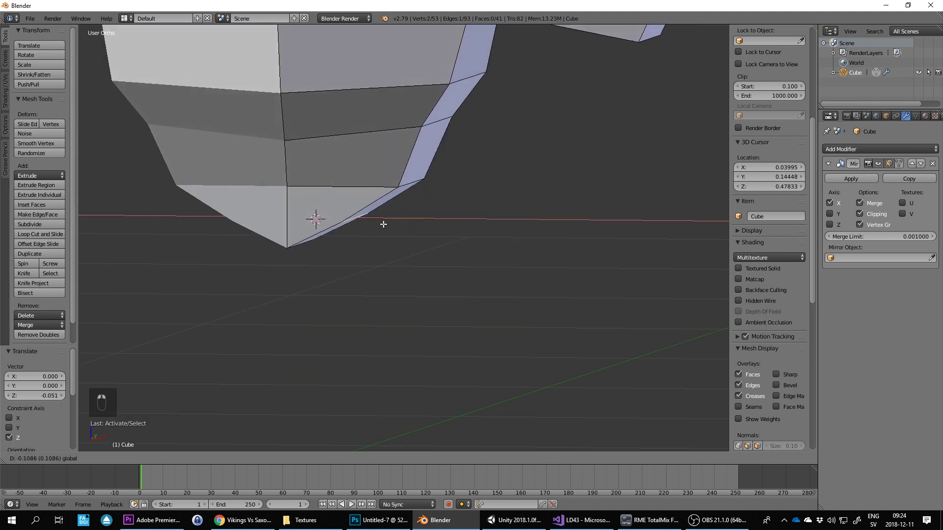
left_click(383, 223)
Step: Select the slanted outer face of the pelvis in face mode and extrude it about 0.101 along its normal to start the leg
left_click(300, 458)
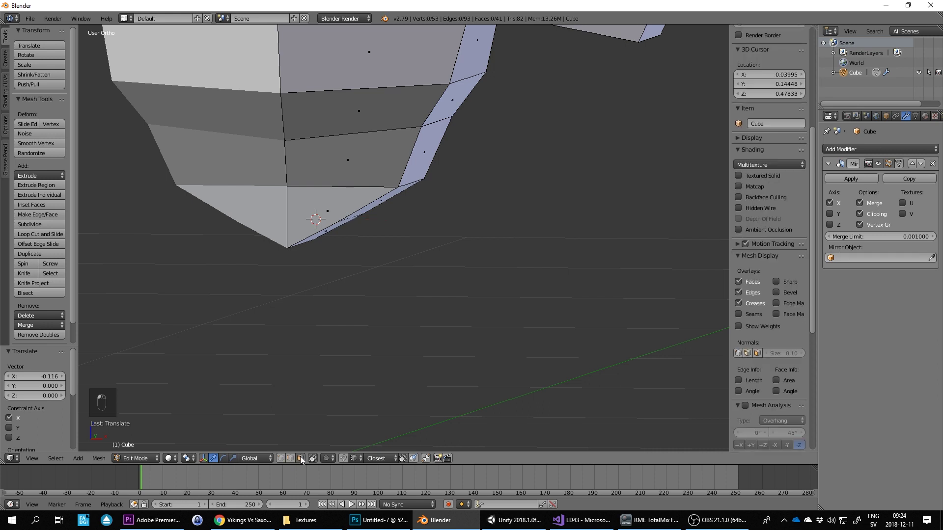
right_click(381, 202)
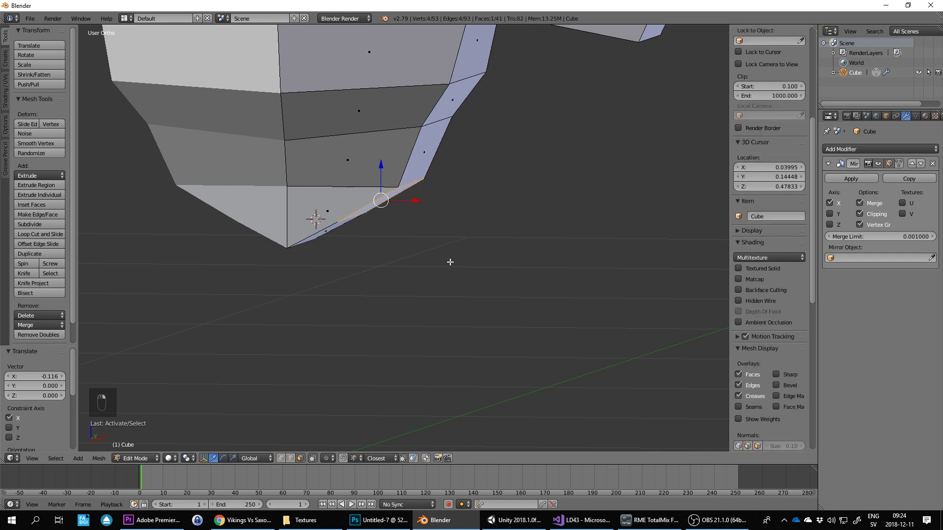
middle_click_drag(448, 262, 473, 223)
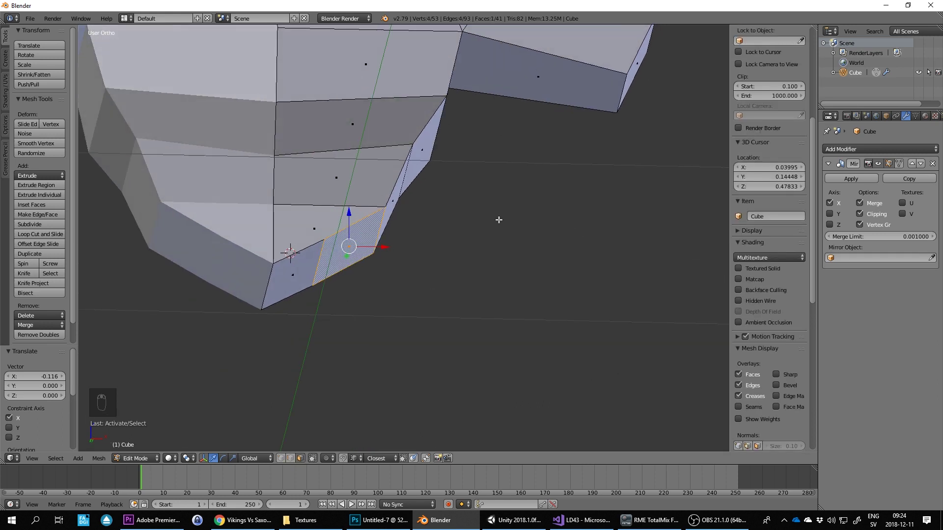
key("KP_1")
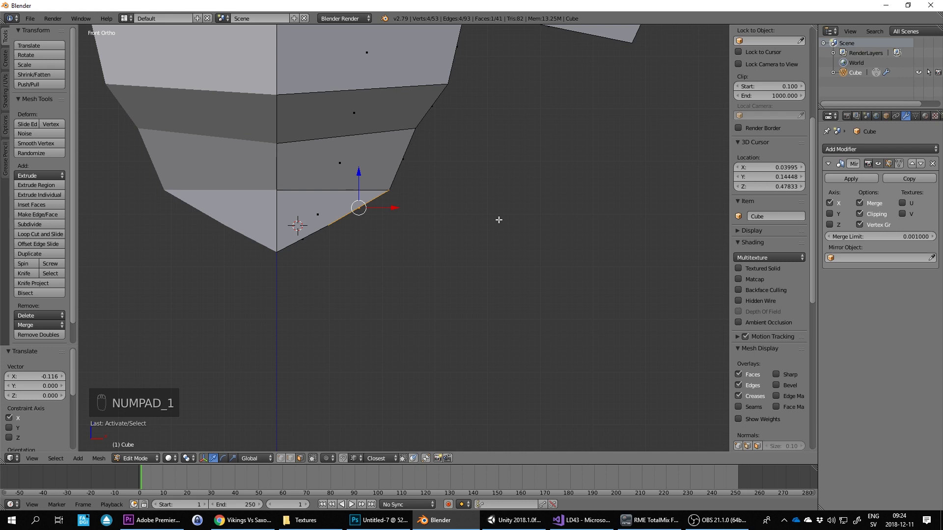
scroll(334, 205, "down", 3)
middle_click_drag(355, 162, 377, 139, "shift")
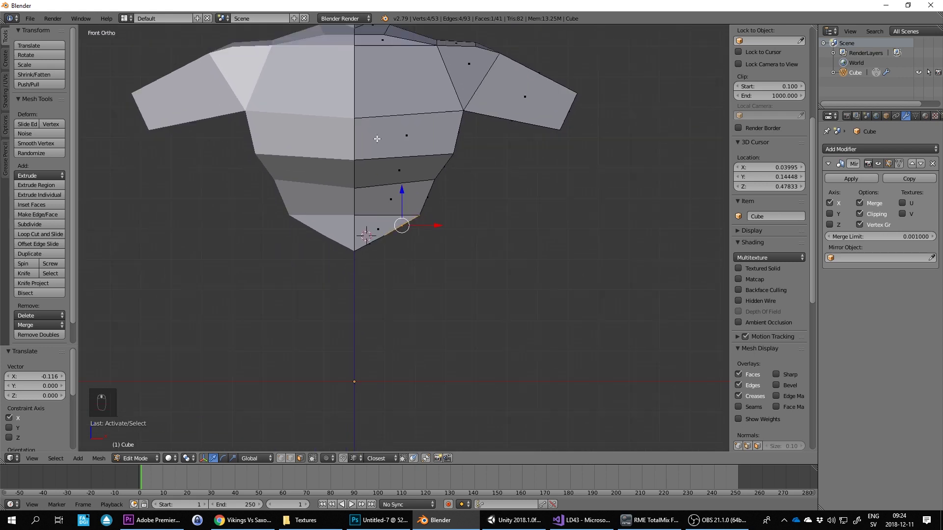
key("e")
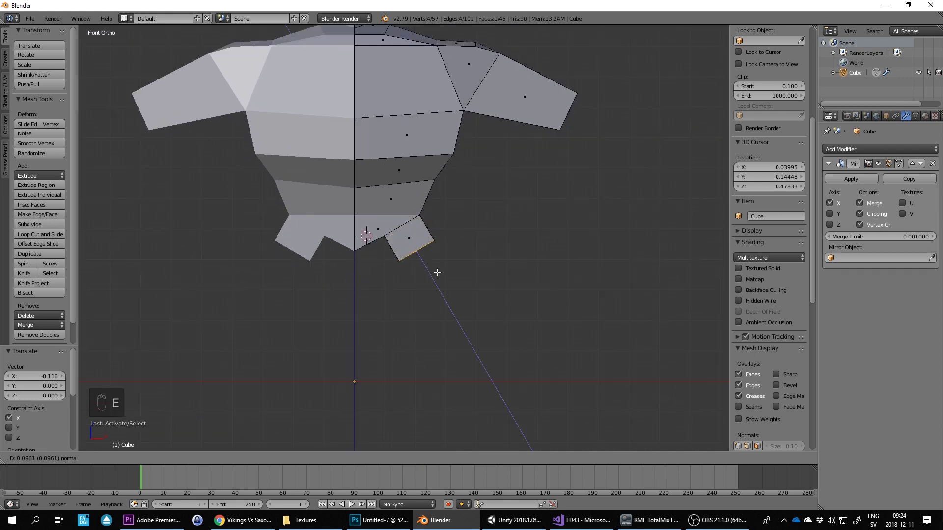
left_click(434, 272)
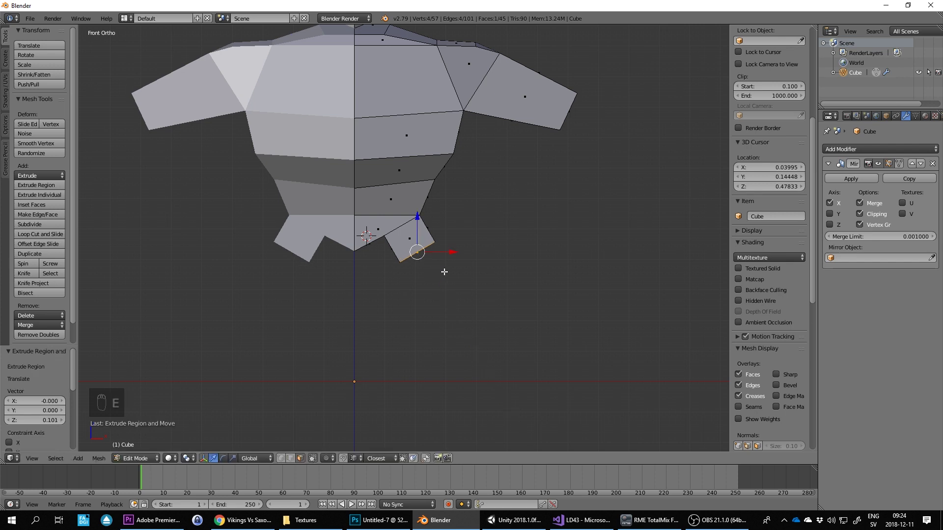
Step: Rotate the leg's end face about 29.9° and move it about 0.026 inward along X and 0.159 down along Z
key("r")
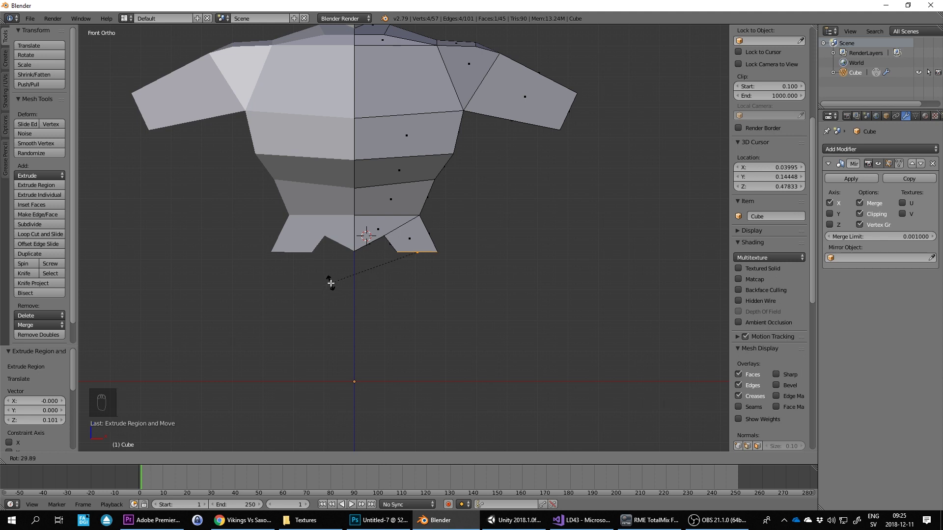
left_click(330, 283)
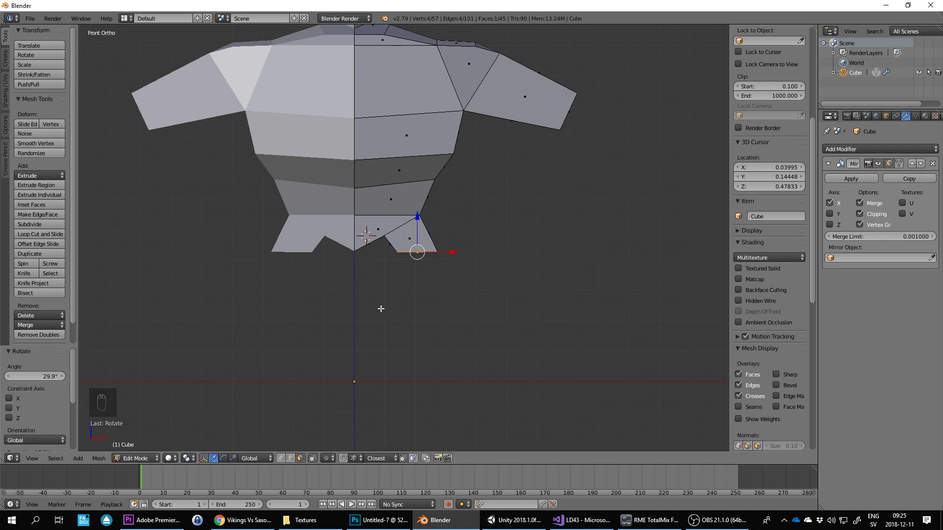
key("g")
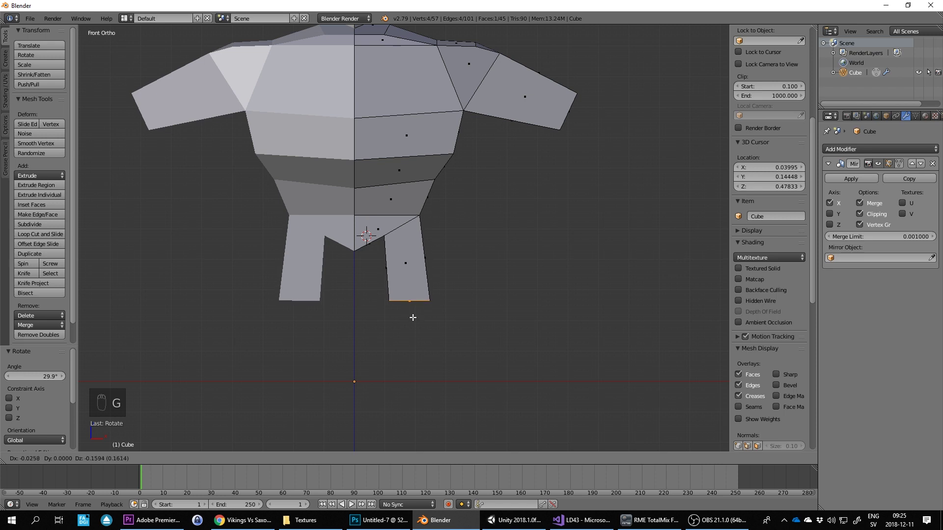
left_click(413, 317)
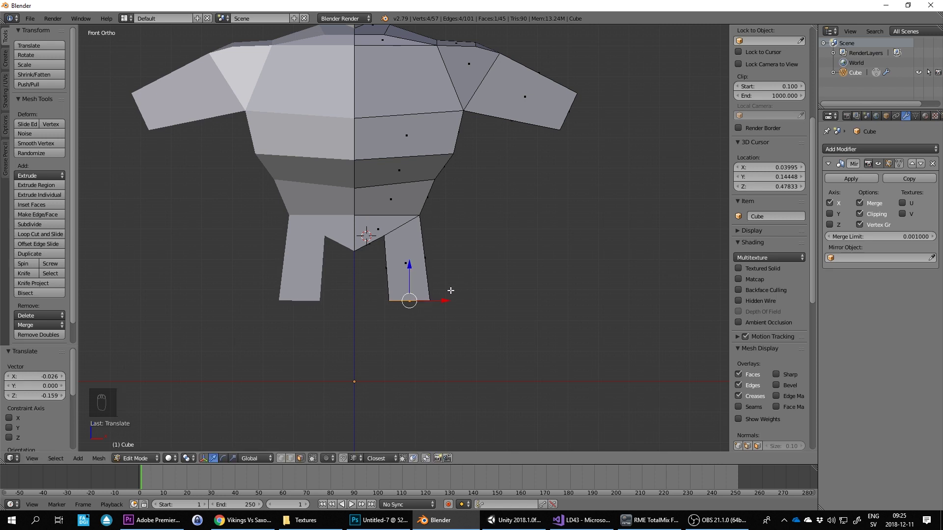
Step: Shift the leg's bottom face inward about 0.027 along X so the leg hangs straighter
key("g")
key("x")
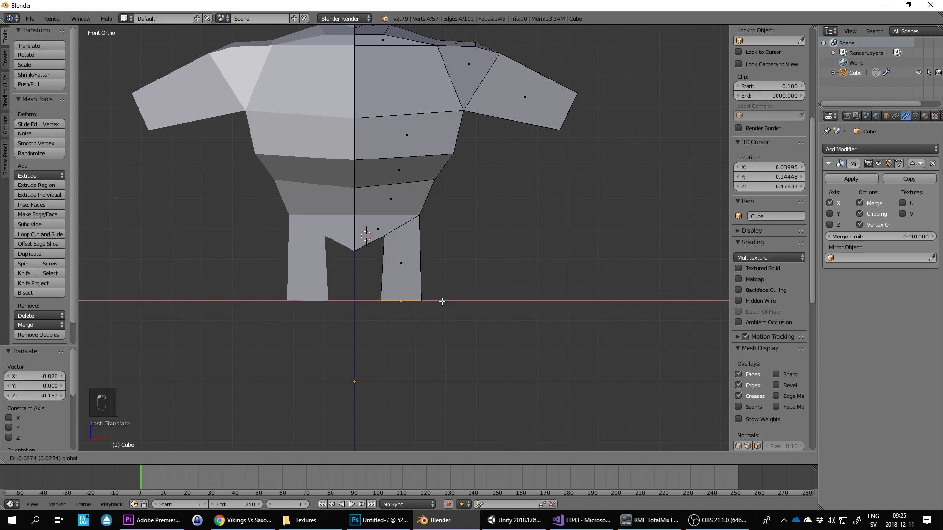
left_click(442, 301)
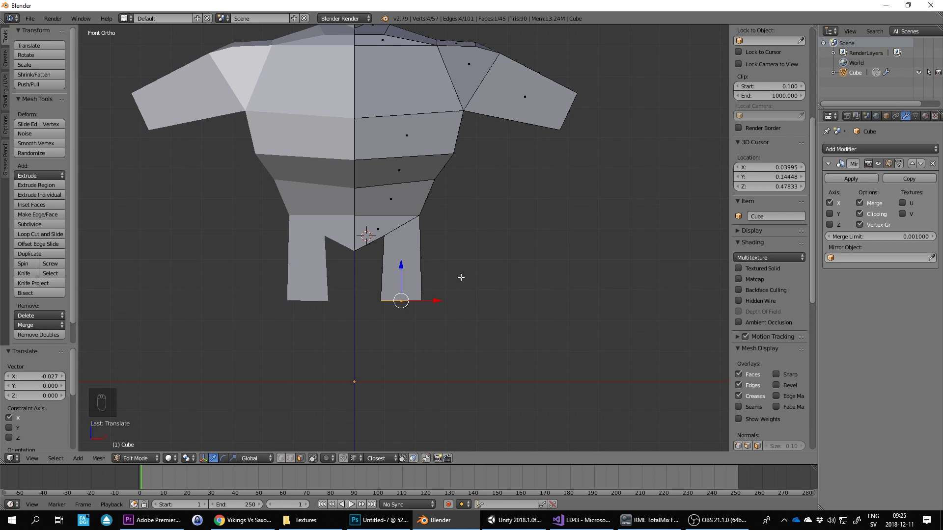
middle_click_drag(462, 258, 463, 254)
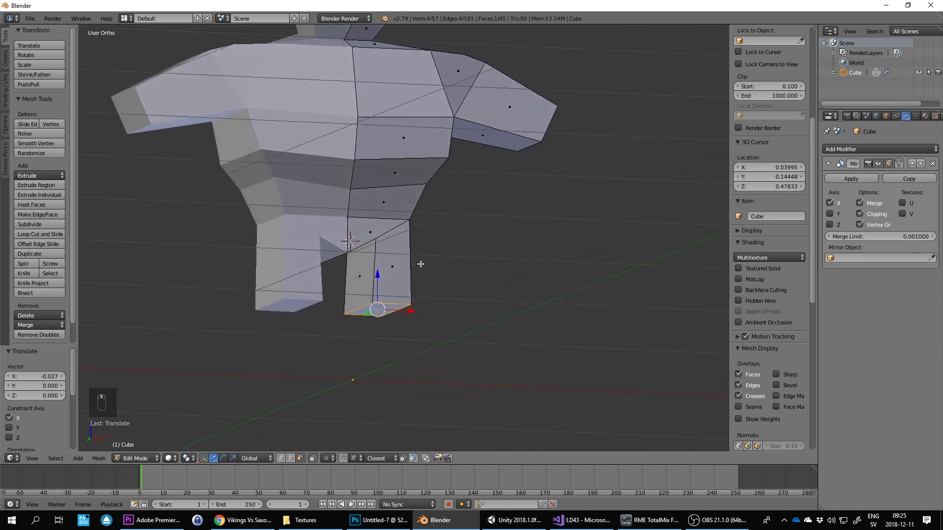
key("KP_1")
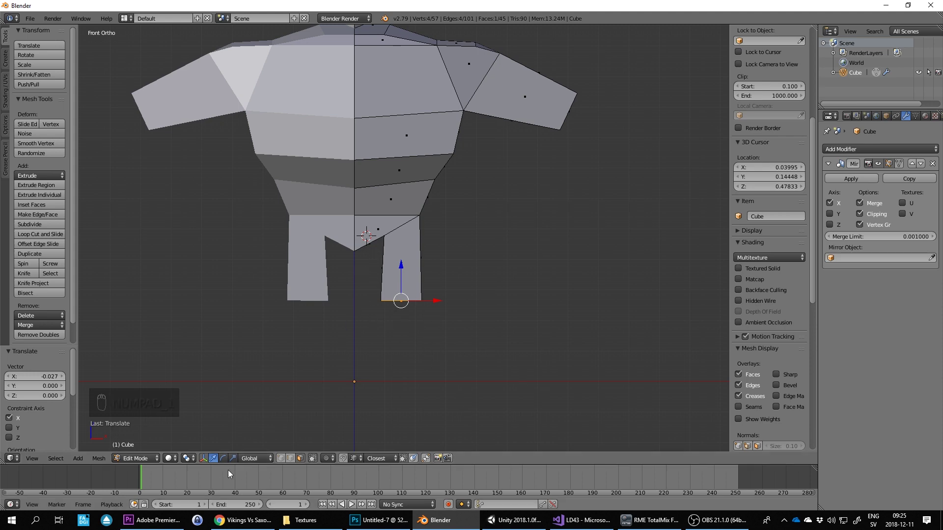
Step: Select the inner top edge of the leg and move it down about 0.043 along Z and inward along X towards the crotch
middle_click_drag(336, 254, 386, 266)
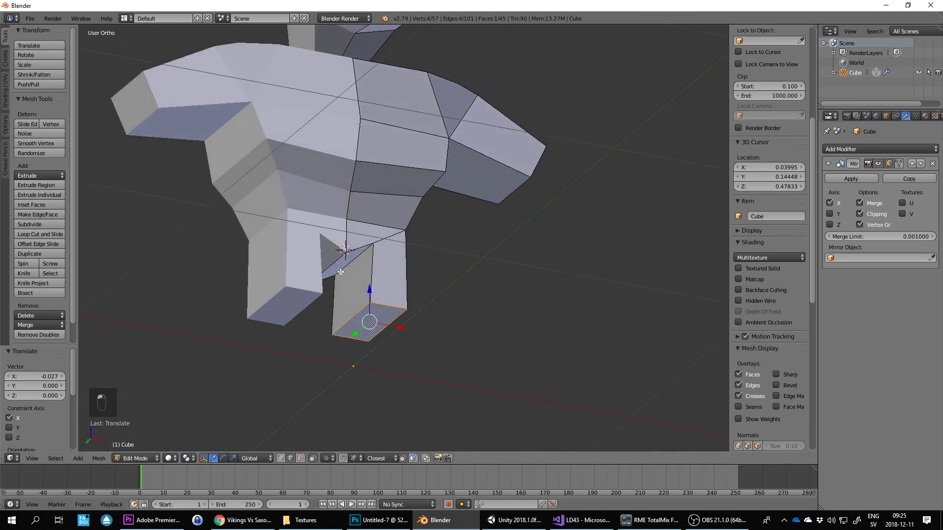
right_click(386, 265)
left_click_drag(384, 264, 377, 266)
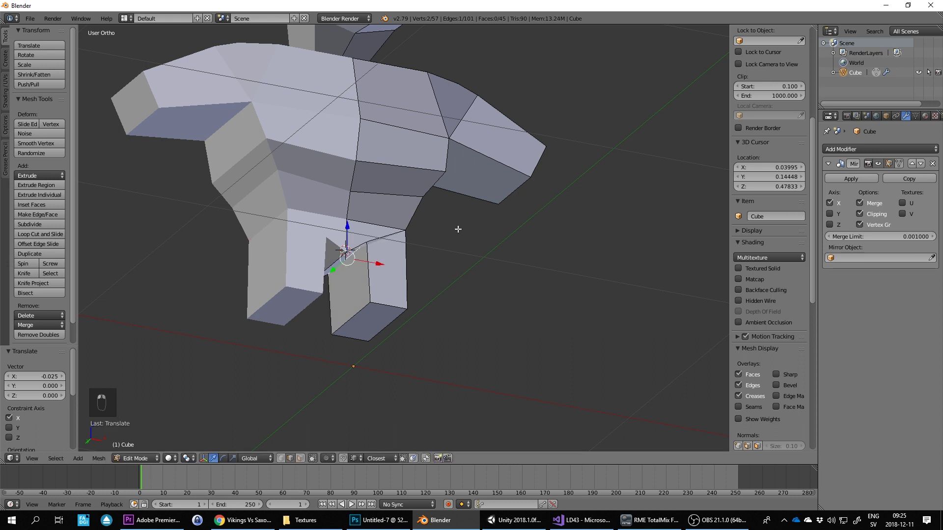
middle_click_drag(457, 230, 451, 239)
key("KP_1")
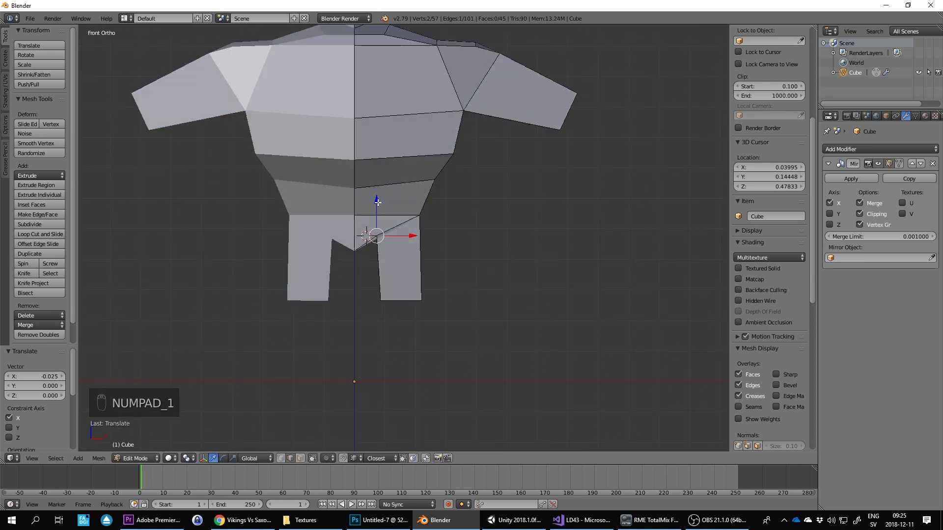
left_click_drag(378, 201, 389, 219)
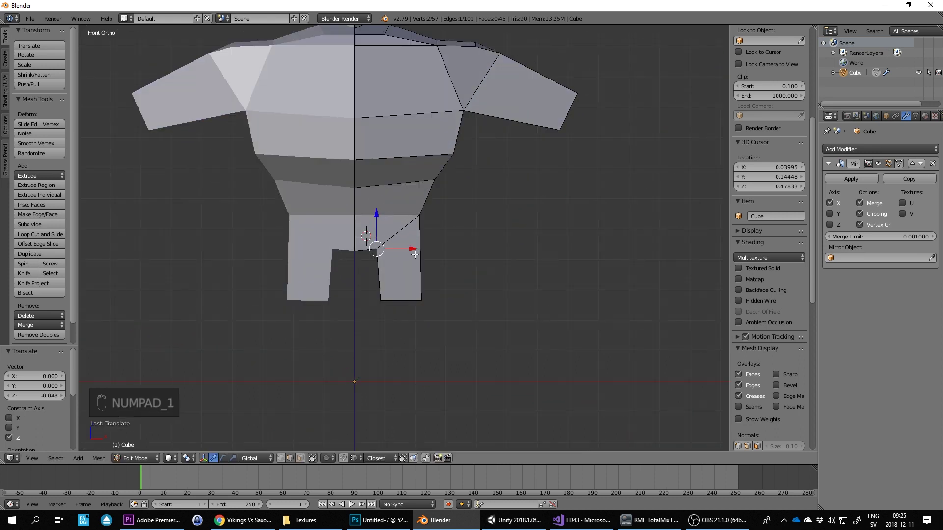
left_click_drag(413, 254, 402, 250)
Step: Select the leg's bottom face in face mode and move it inward about 0.044 along X
middle_click_drag(495, 248, 471, 286)
left_click(301, 458)
right_click(364, 311)
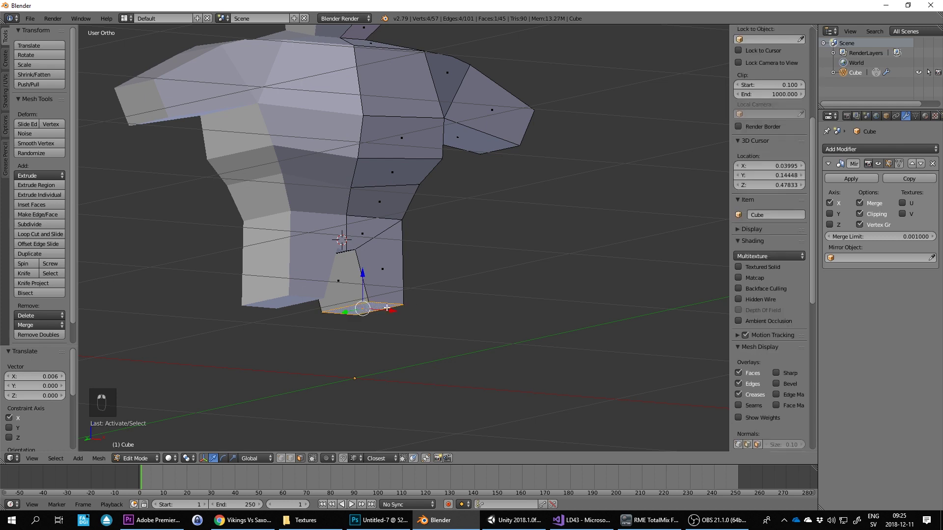
middle_click_drag(413, 304, 387, 325)
mouse_move(431, 276)
left_mouse_down()
mouse_move(417, 278)
mouse_move(425, 280)
left_mouse_up()
key("KP_1")
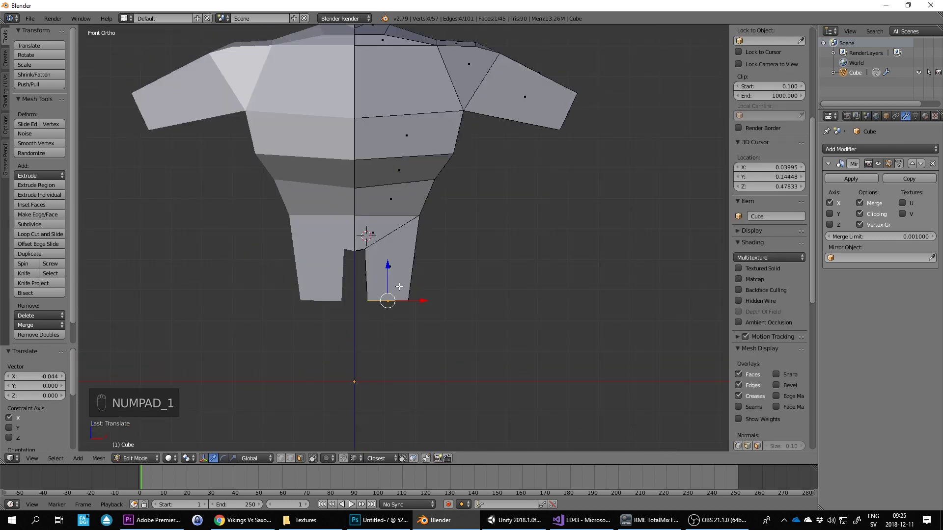
Step: Extrude the leg's bottom face down about 0.166 and extrude it again about 0.097 to form the lower leg and ankle sections
left_click(388, 266)
key("e")
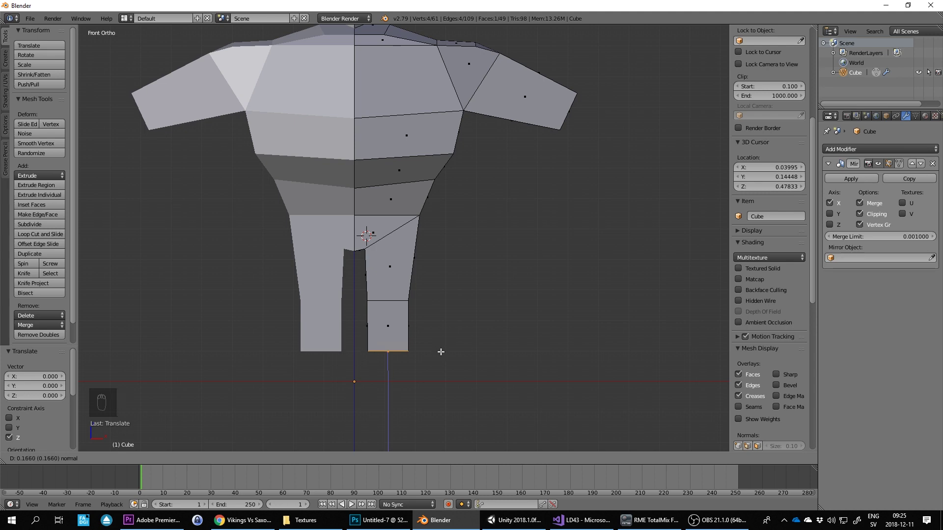
left_click(441, 350)
key("e")
left_click(445, 382)
middle_click_drag(446, 381, 439, 355)
middle_click_drag(495, 337, 586, 301)
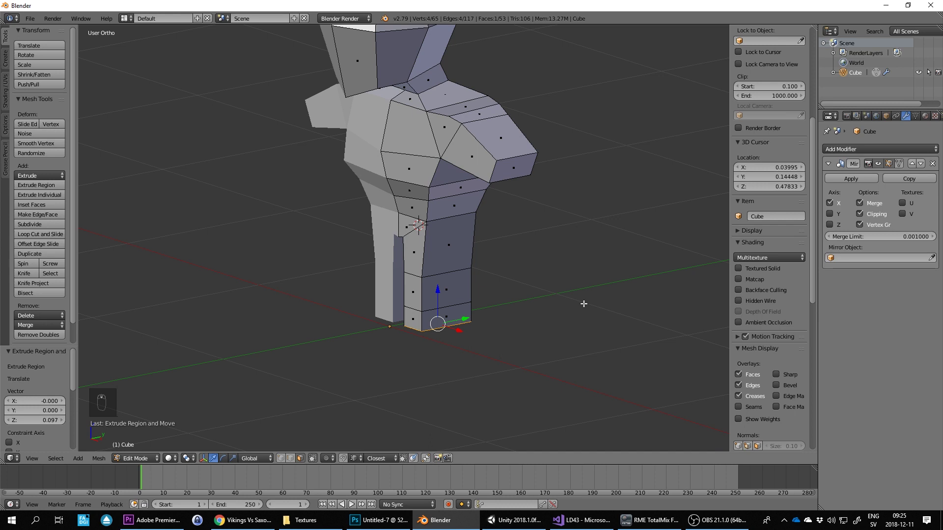
key("KP_1")
key("KP_3")
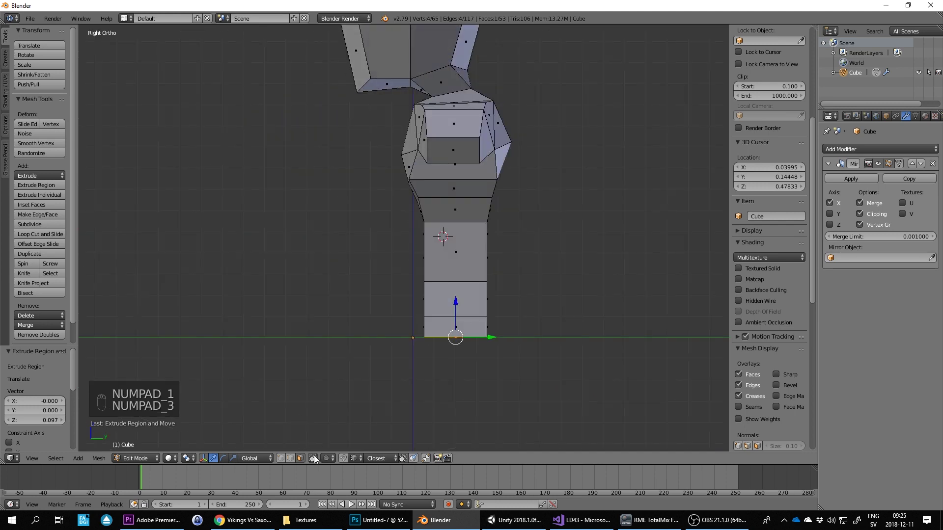
key("a")
key("a")
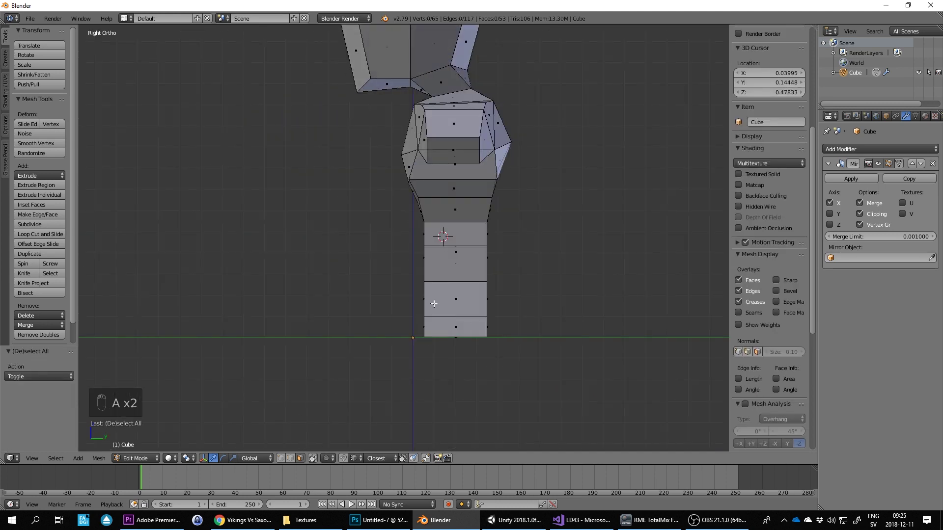
key("b")
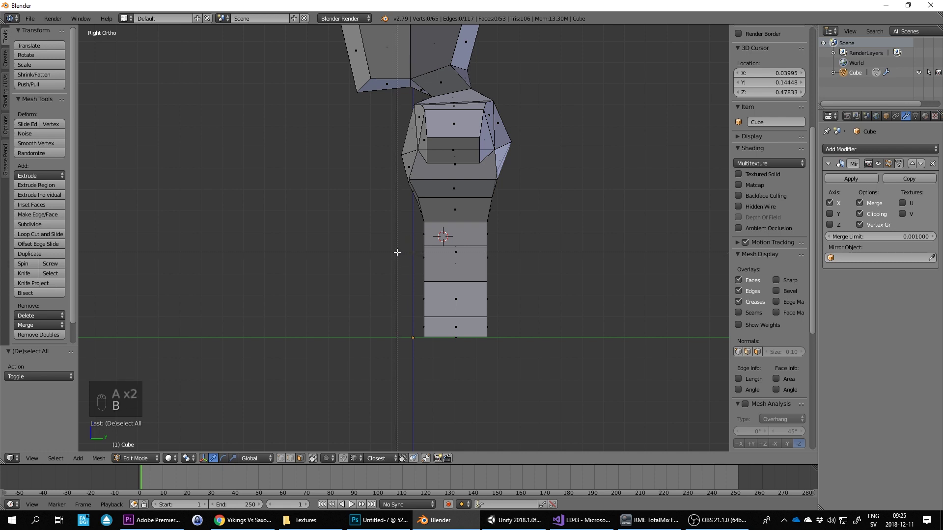
left_click_drag(396, 252, 543, 373)
Step: Select all vertices of the two lowest leg sections in vertex mode and scale them to about 0.5 along Y
left_click(281, 460)
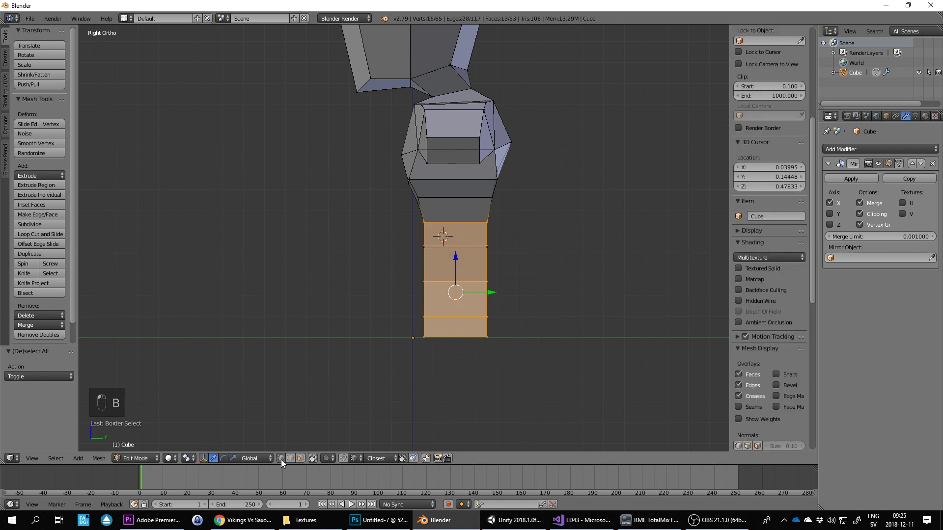
key("a")
key("b")
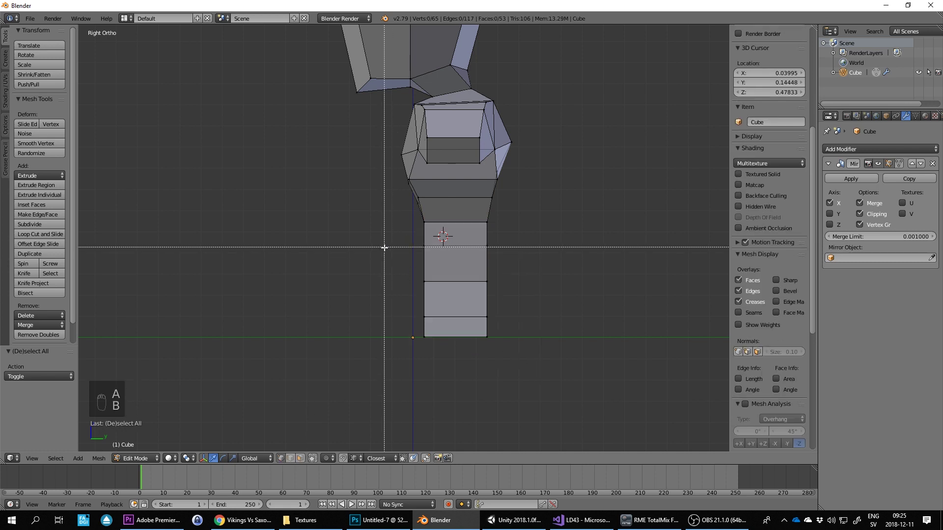
left_click_drag(384, 256, 549, 358)
left_click_drag(491, 311, 484, 311)
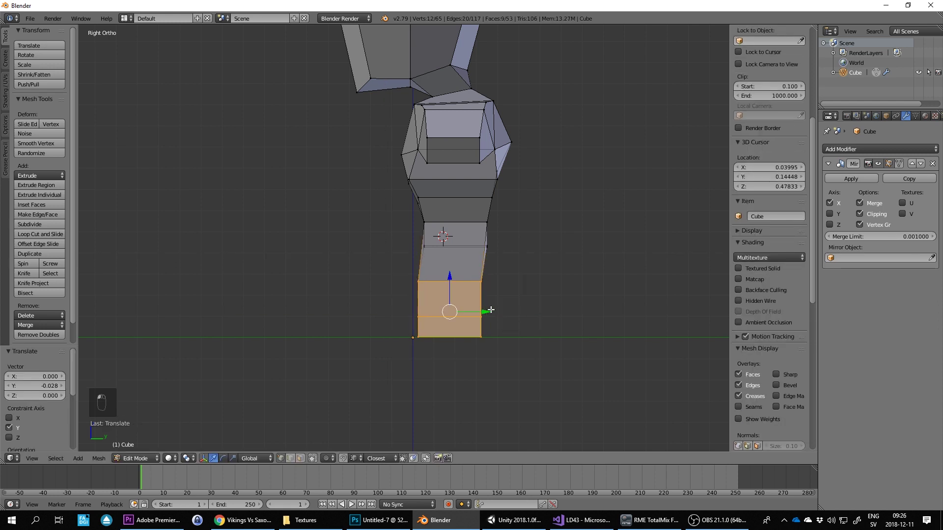
key("ctrl+z")
key("s")
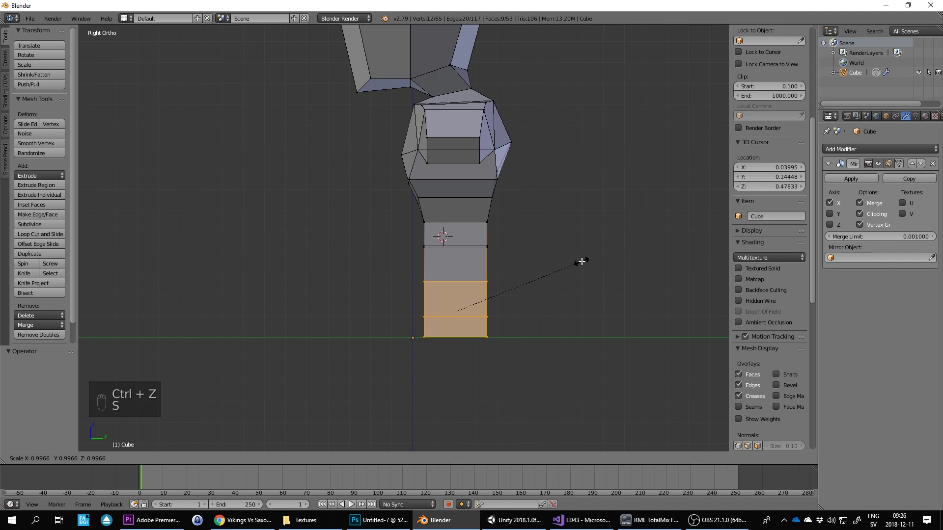
key("y")
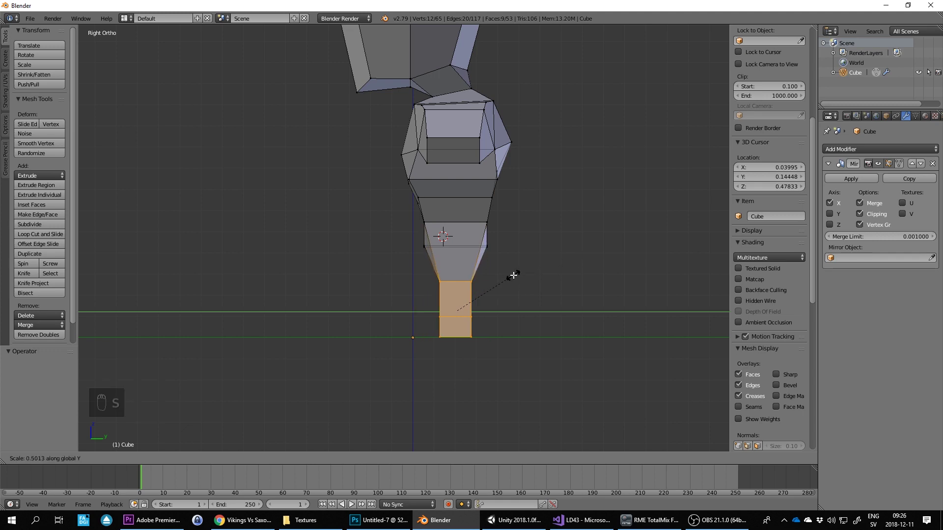
left_click(511, 274)
Step: Select the two front vertices at the crotch and move them back about 0.039 along Y
middle_click_drag(507, 273, 466, 267)
right_click(388, 256)
middle_click_drag(388, 255, 523, 245)
key("ctrl+z")
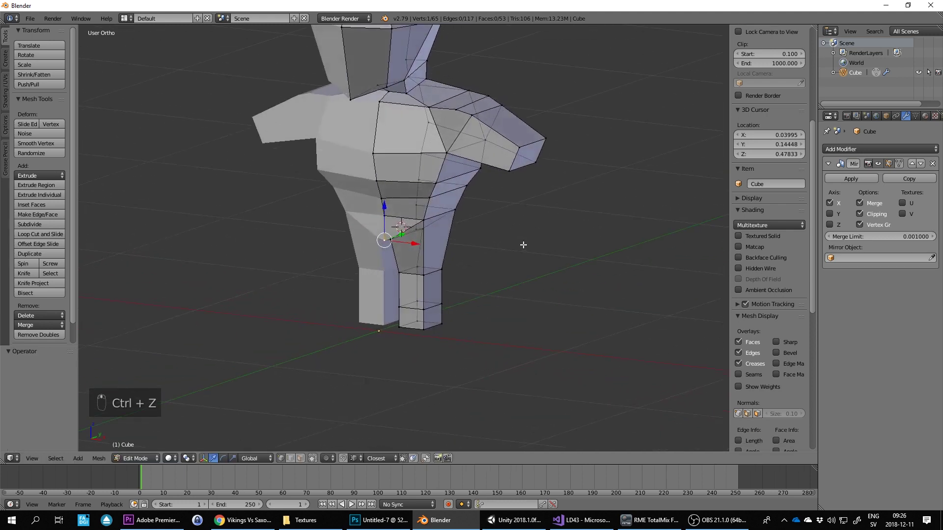
scroll(521, 245, "up", 3)
right_click(384, 245, "shift")
middle_click_drag(375, 241, 460, 218)
left_click_drag(454, 224, 467, 225)
left_click(467, 225)
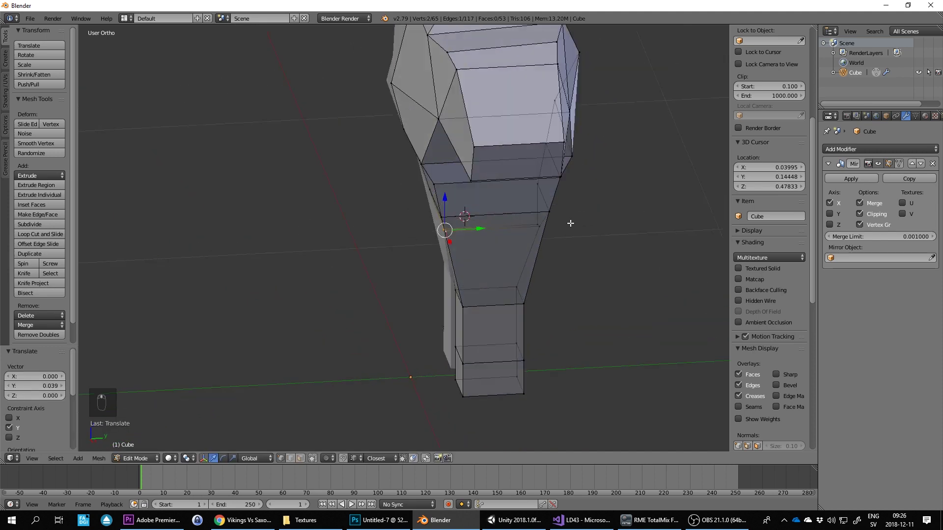
Step: Select the matching crotch edge at the back and move it forward about 0.044 along Y
middle_click_drag(571, 221, 552, 246)
left_click_drag(581, 265, 565, 261)
scroll(564, 260, "down", 5)
middle_click_drag(489, 237, 535, 228)
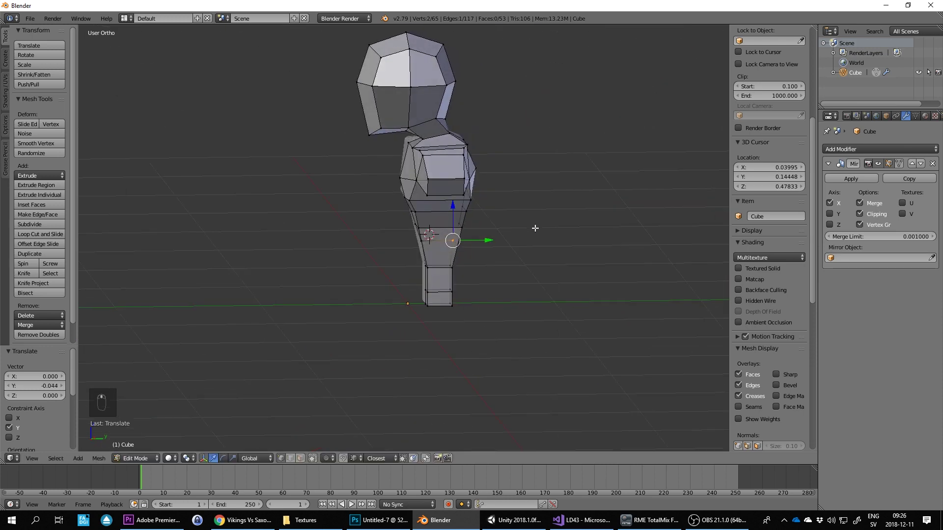
key("KP_1")
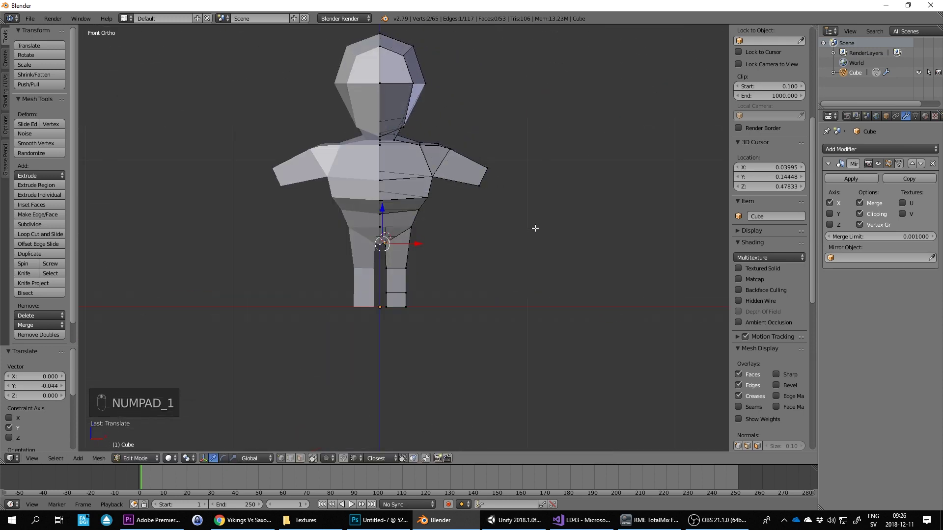
Step: Select the front face of the lowest leg section in face mode and extrude it forward about 0.138 as a foot
left_click(301, 458)
middle_click_drag(465, 288, 410, 302)
scroll(411, 302, "up", 4)
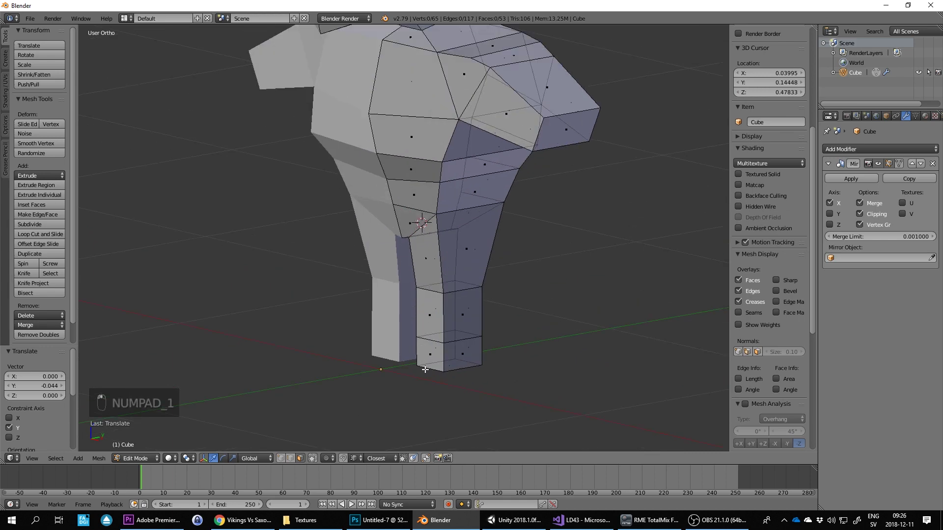
right_click(430, 351)
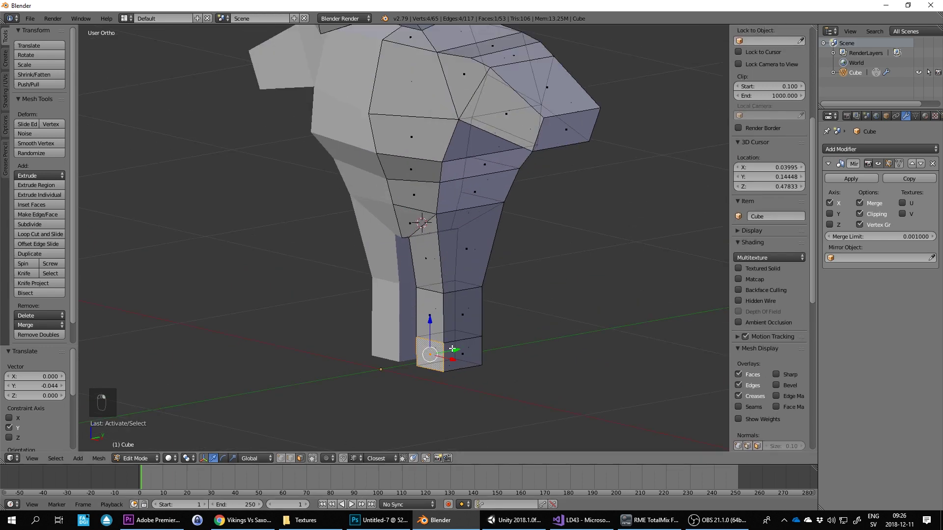
key("e")
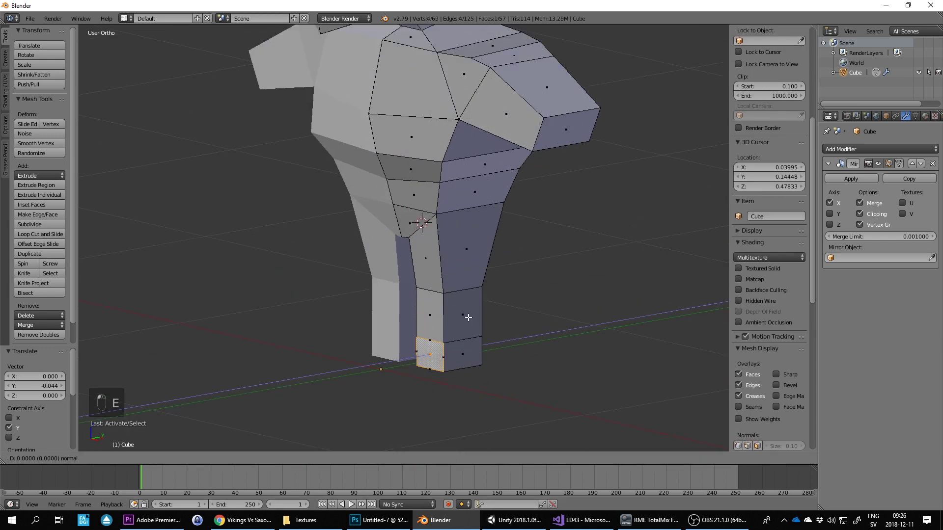
left_click(438, 327)
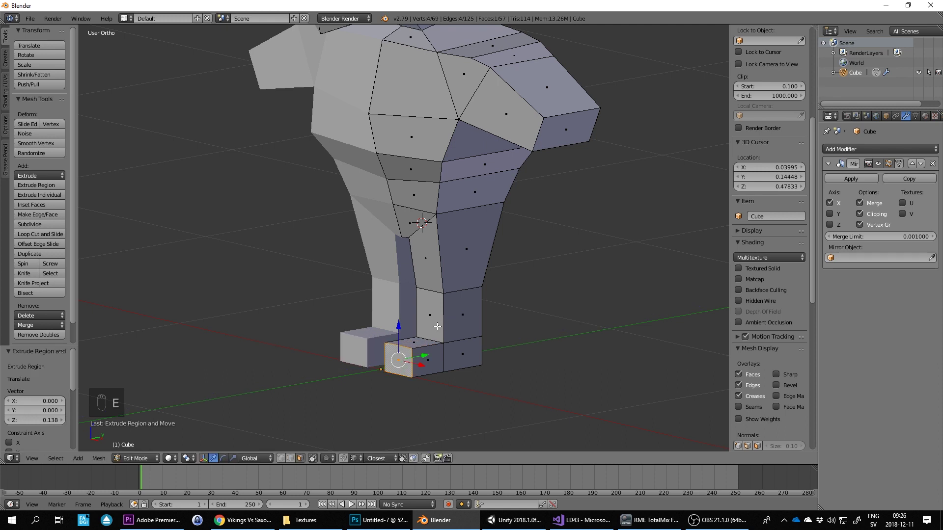
Step: Select the upper front edge of the foot and lower it about 0.036 along Z to slope the toe
right_click(406, 340)
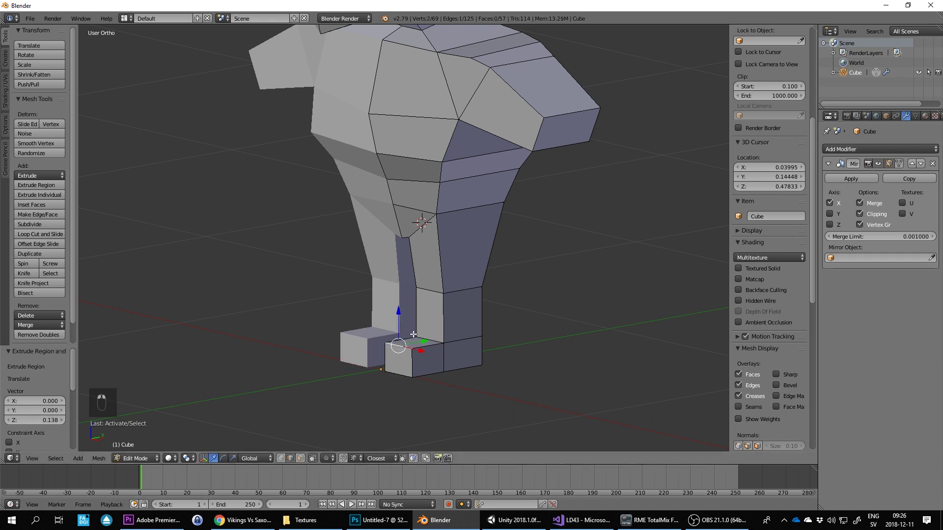
key("g")
key("z")
left_click(407, 330)
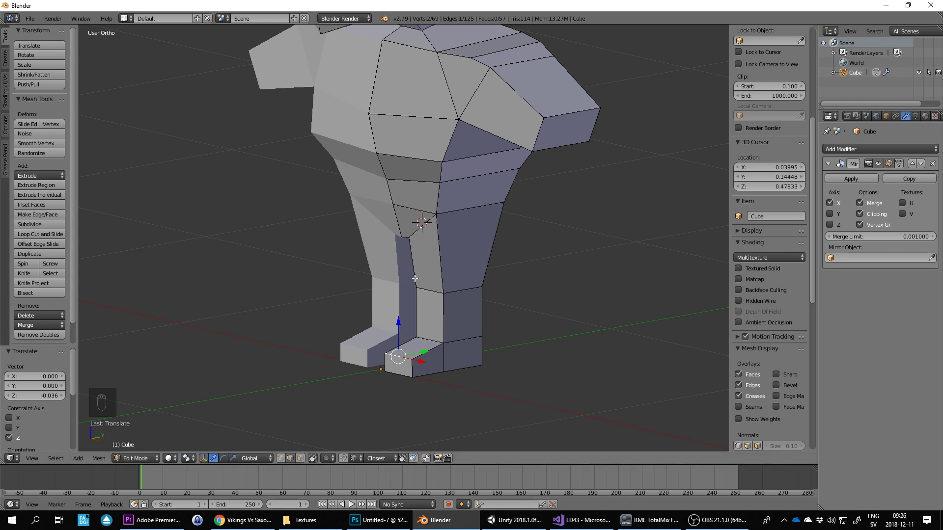
Step: Switch to Unity to view the LD43 game scene
left_click(515, 520)
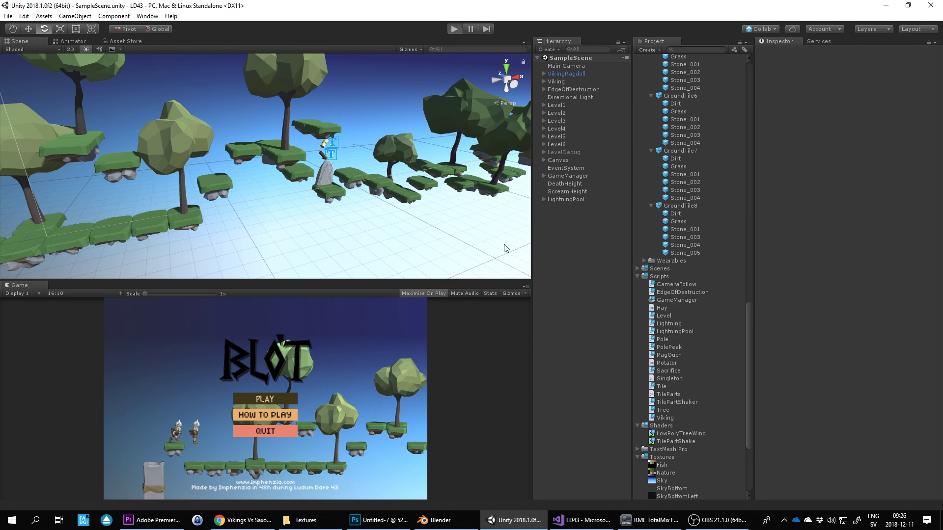
Step: Playtest the game, moving the Viking across the platforms in both directions to examine the character, and stop play mode
key("ctrl+p")
left_click(488, 276)
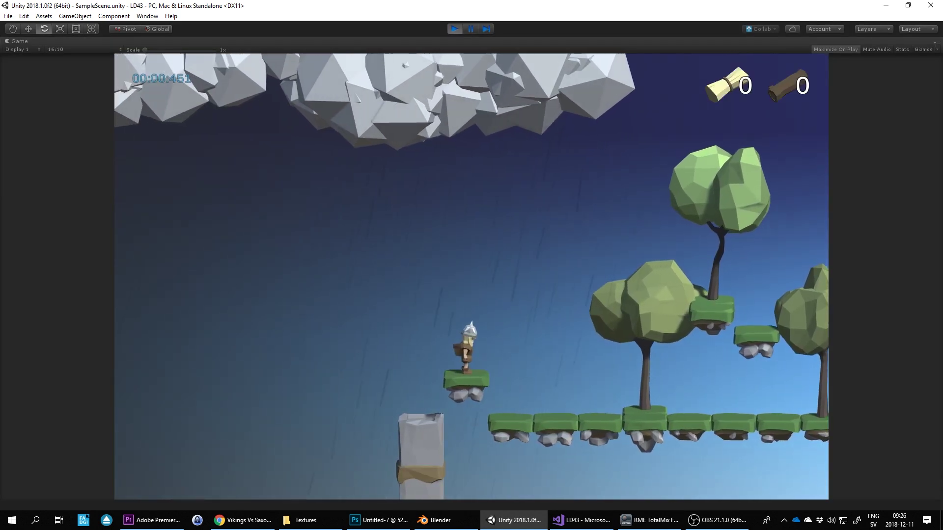
key("a")
key("d")
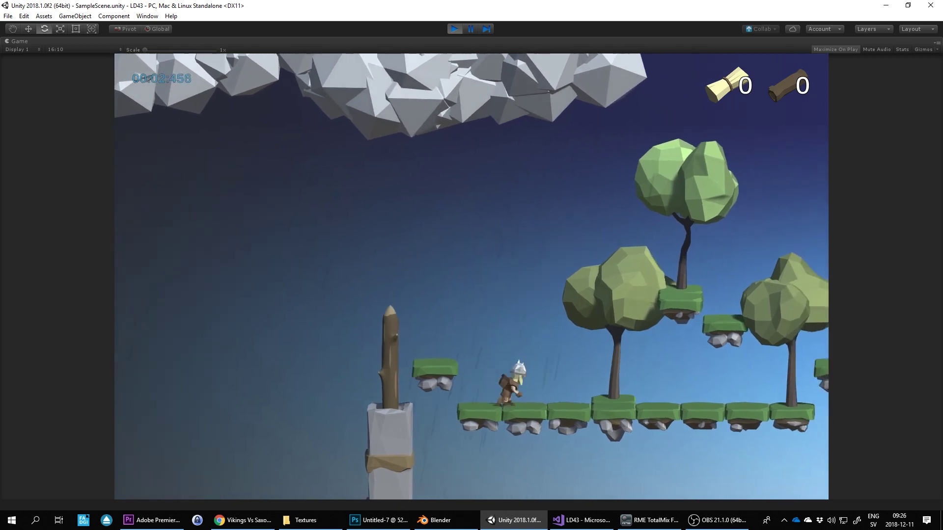
key("a")
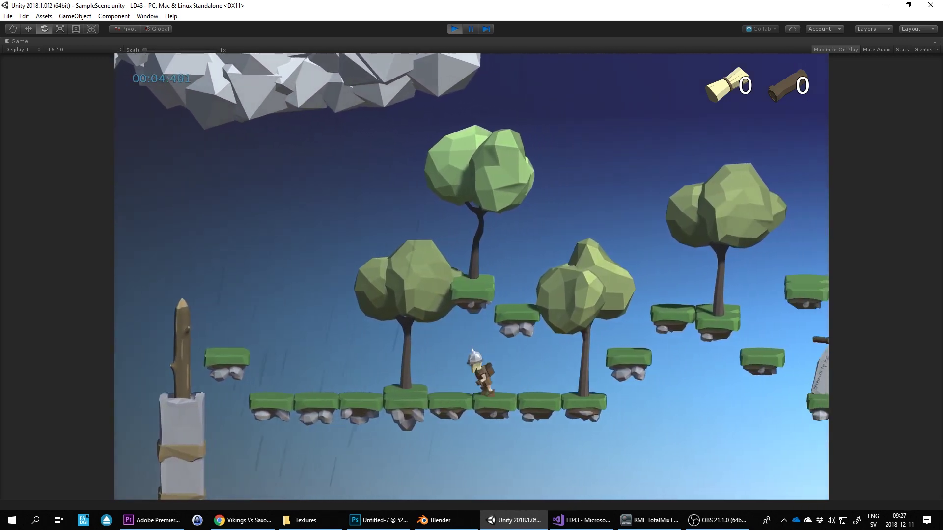
key("space")
left_click(455, 28)
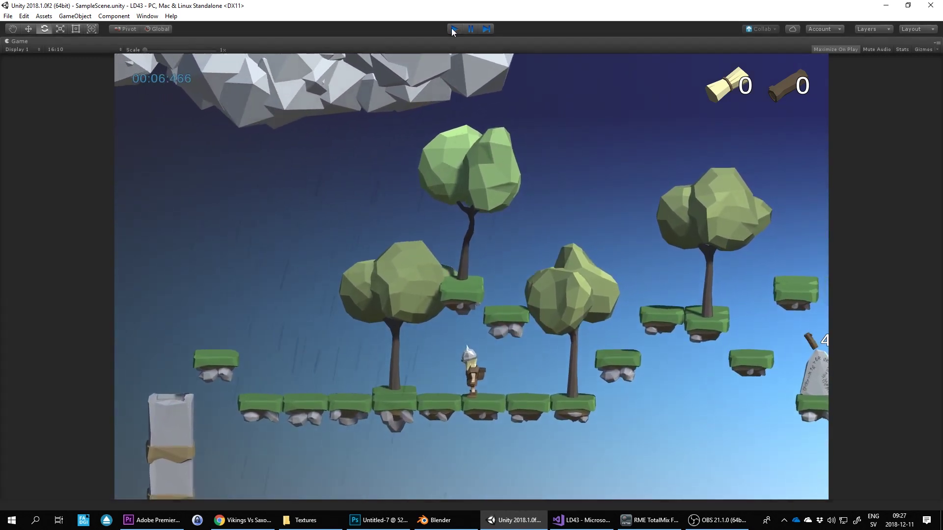
Step: Switch to Blender and taper the toe, moving its outer front edge about -0.013 and its inner front edge about 0.009 along X
key("alt+Tab")
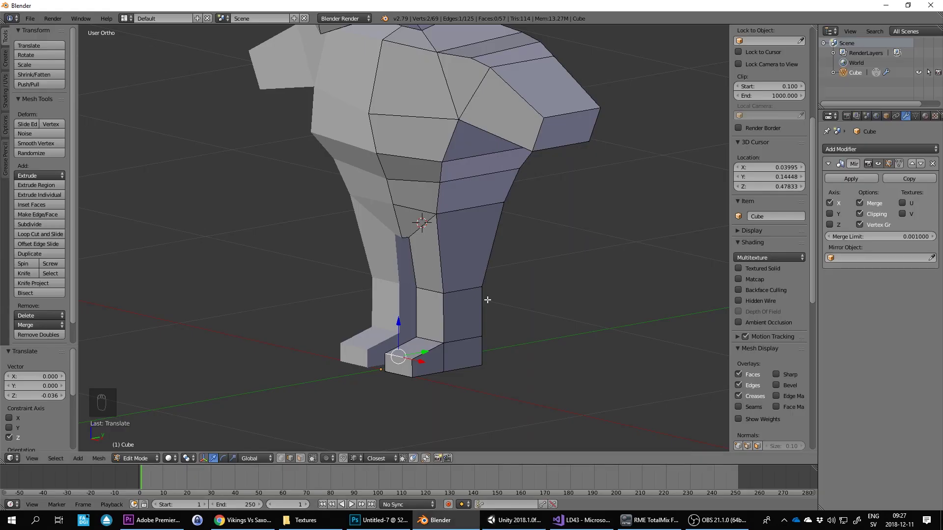
middle_click_drag(474, 304, 536, 301)
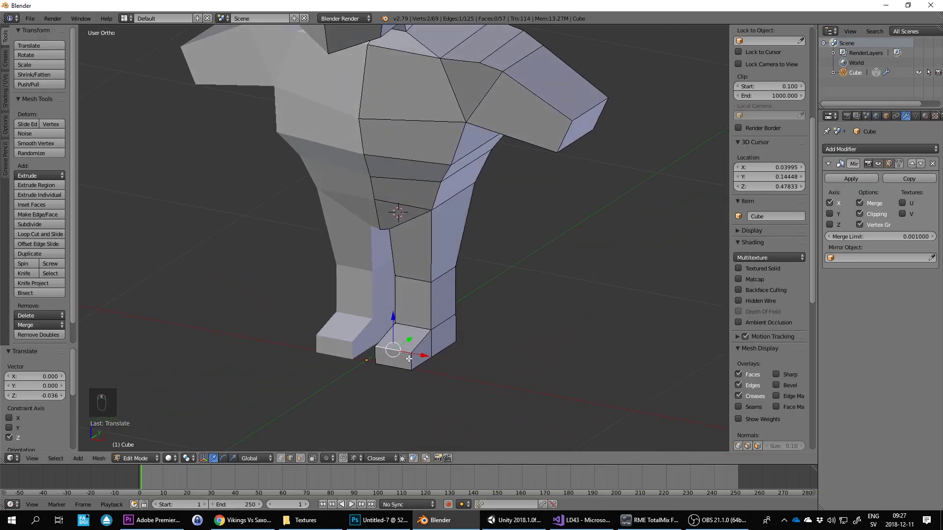
key("g")
key("x")
left_click(390, 347)
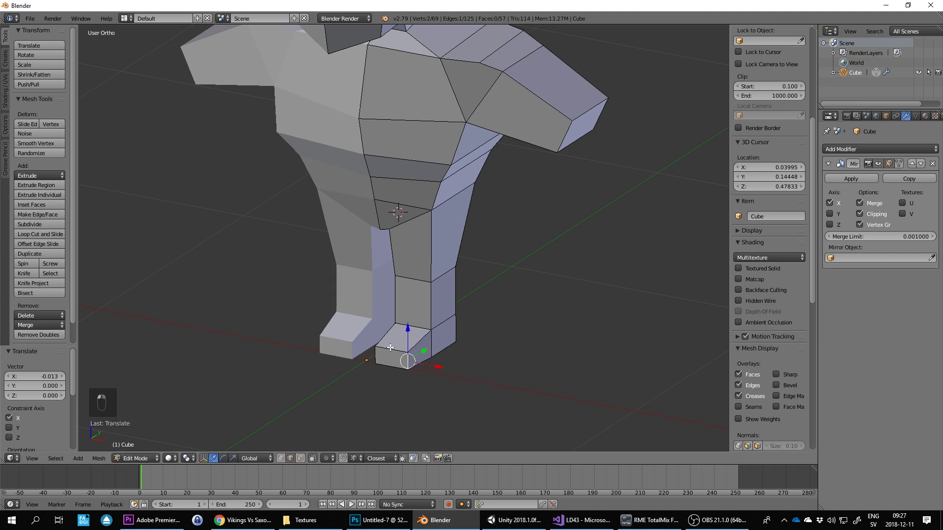
right_click(376, 357)
left_click_drag(405, 361, 409, 361)
middle_click_drag(484, 328, 448, 325)
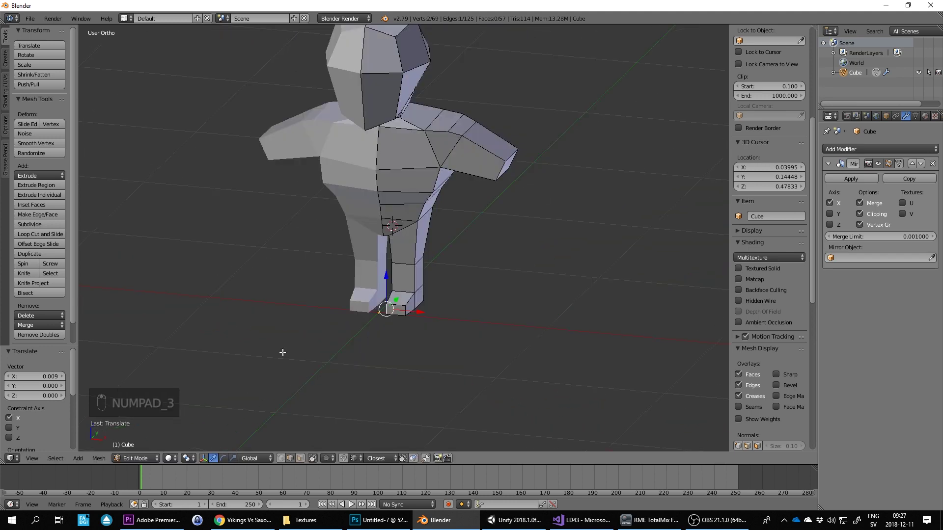
Step: Move the arm's end face about -0.039 along X and -0.019 along Z in front view, and extrude it about 0.203 as a forearm
left_click(300, 458)
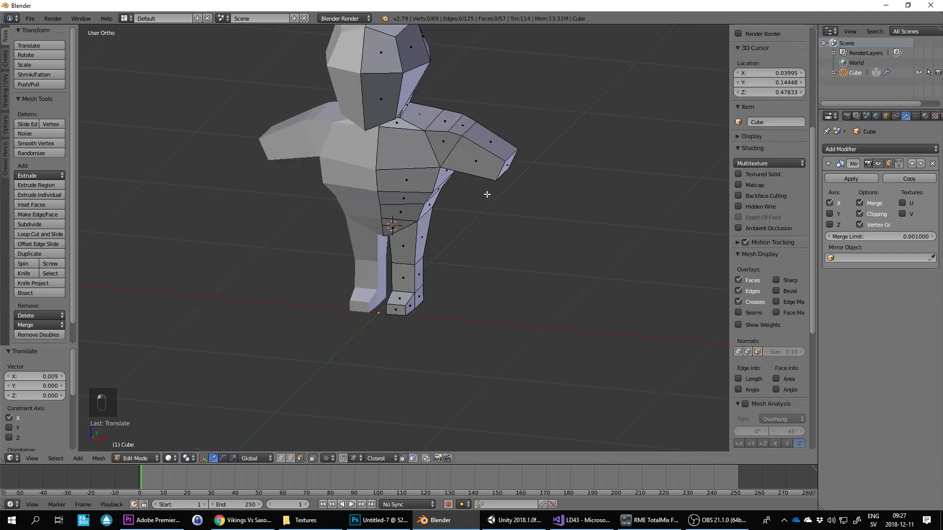
right_click(494, 158)
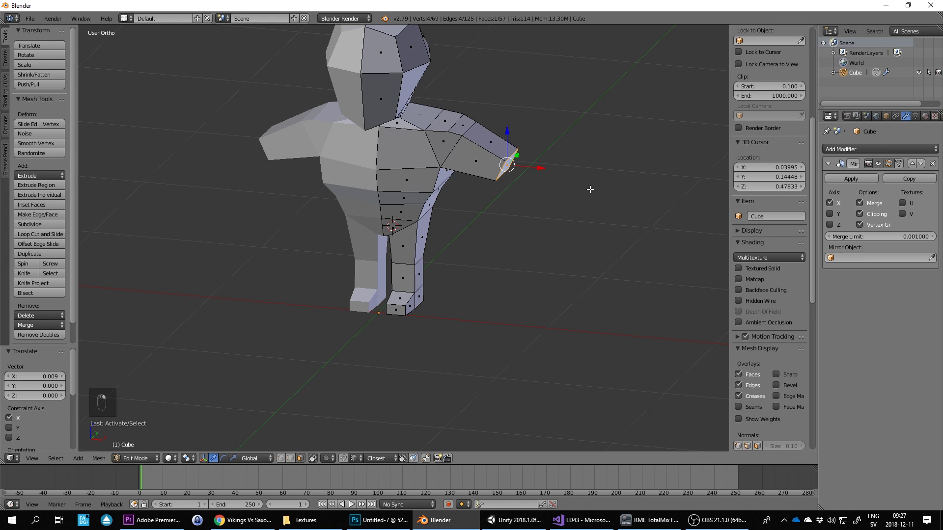
key("KP_1")
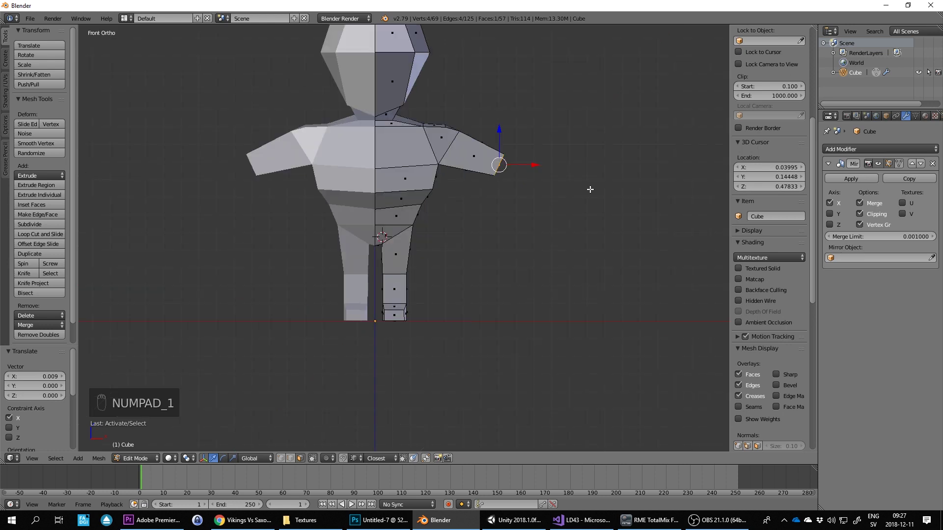
key("g")
left_click(532, 173)
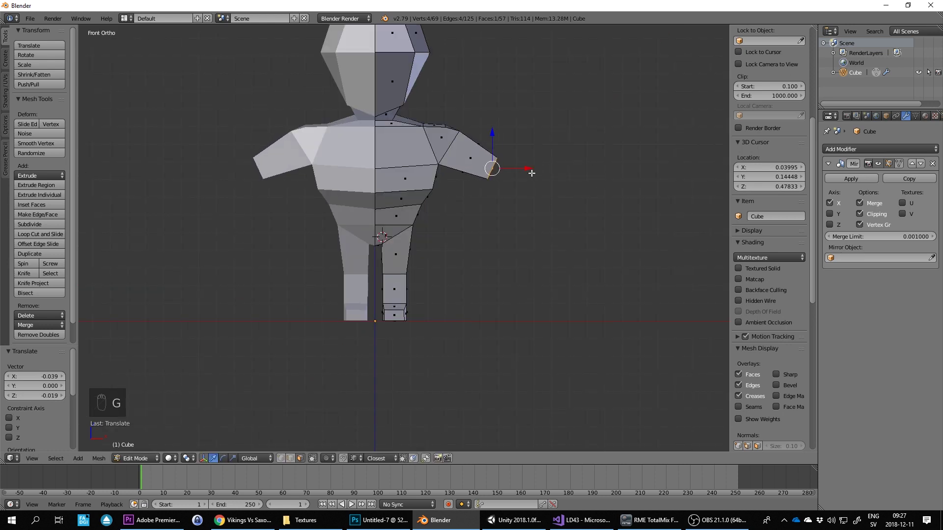
key("e")
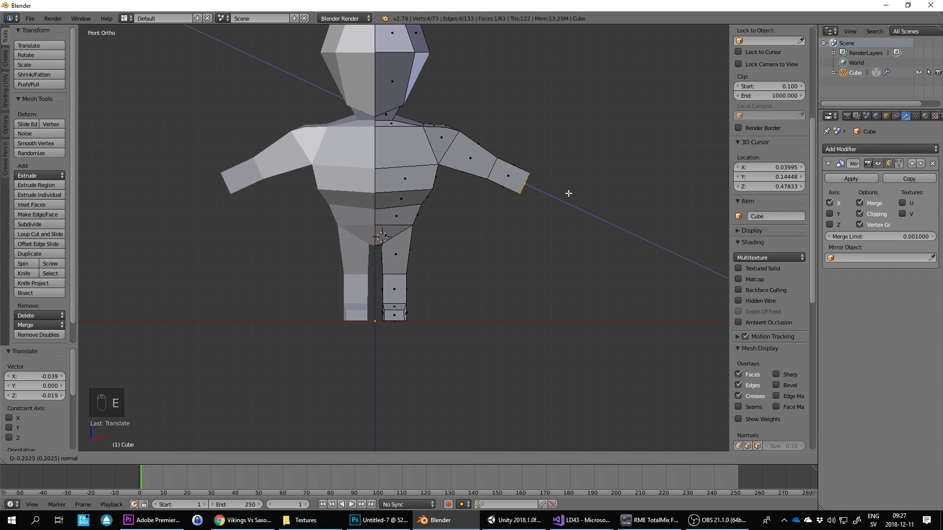
left_click(569, 193)
Step: Check the arms on the Viking reference in Photoshop, return to Blender and rotate the forearm's end face about -1.31°
key("alt+Tab")
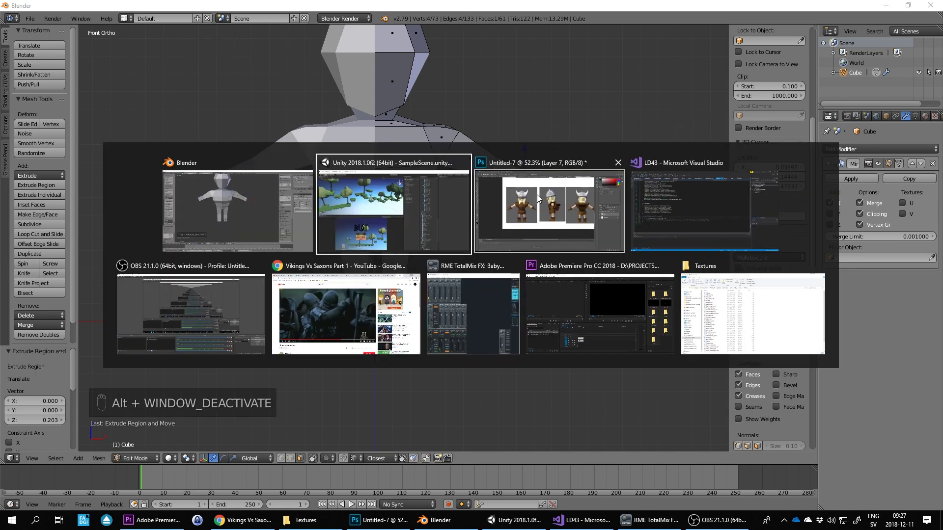
key("alt+Tab")
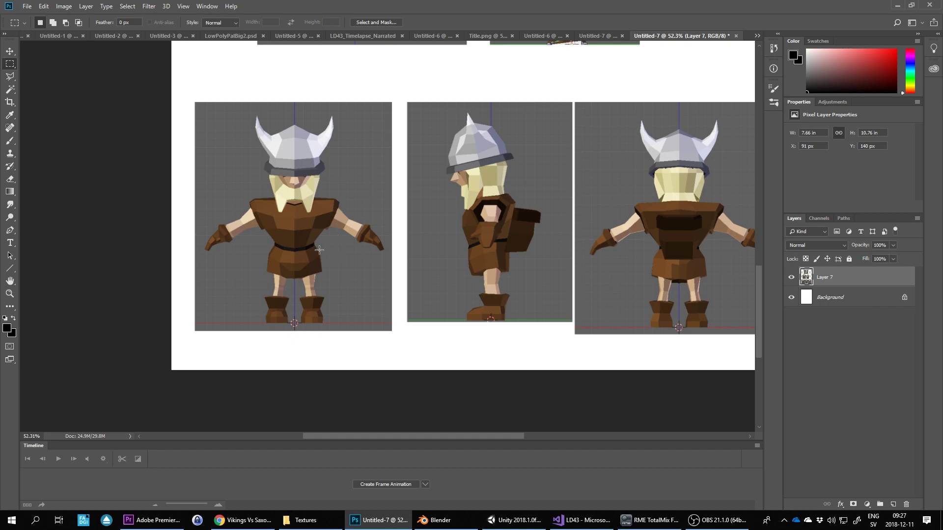
key("alt+Tab")
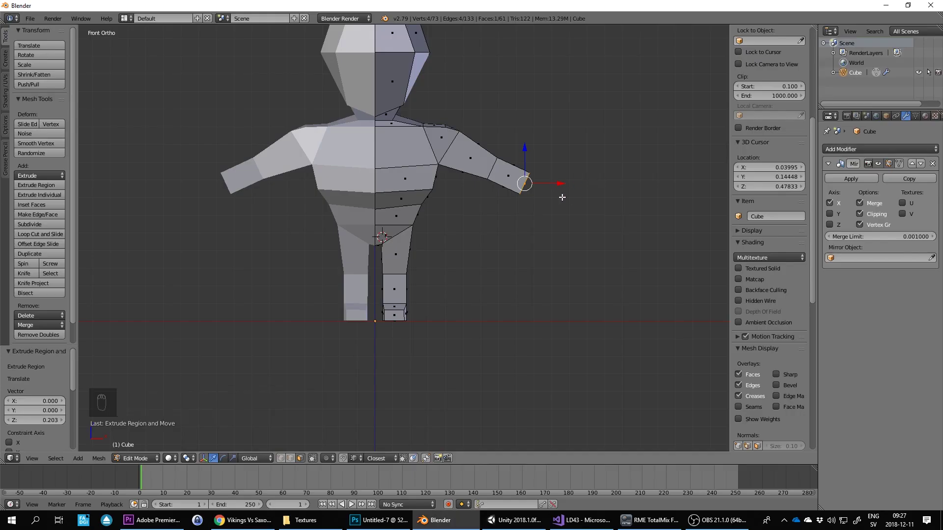
key("r")
left_click(581, 198)
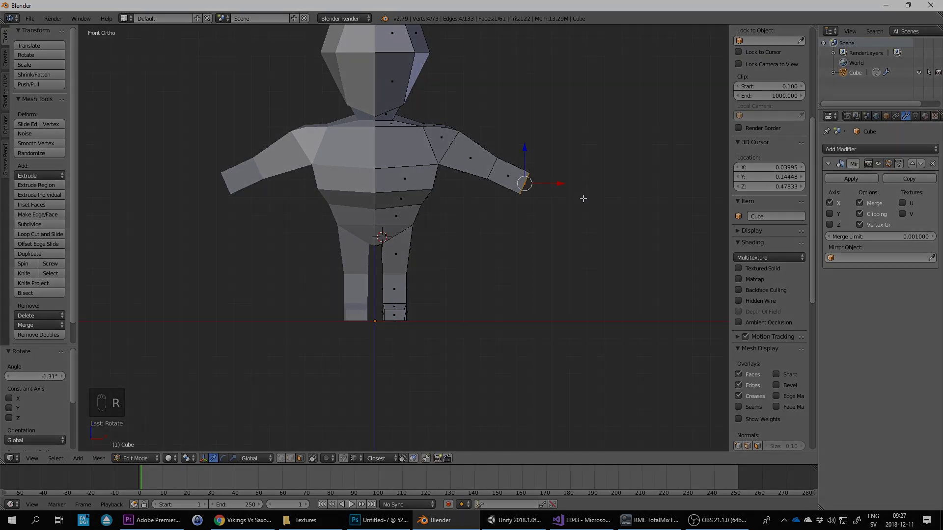